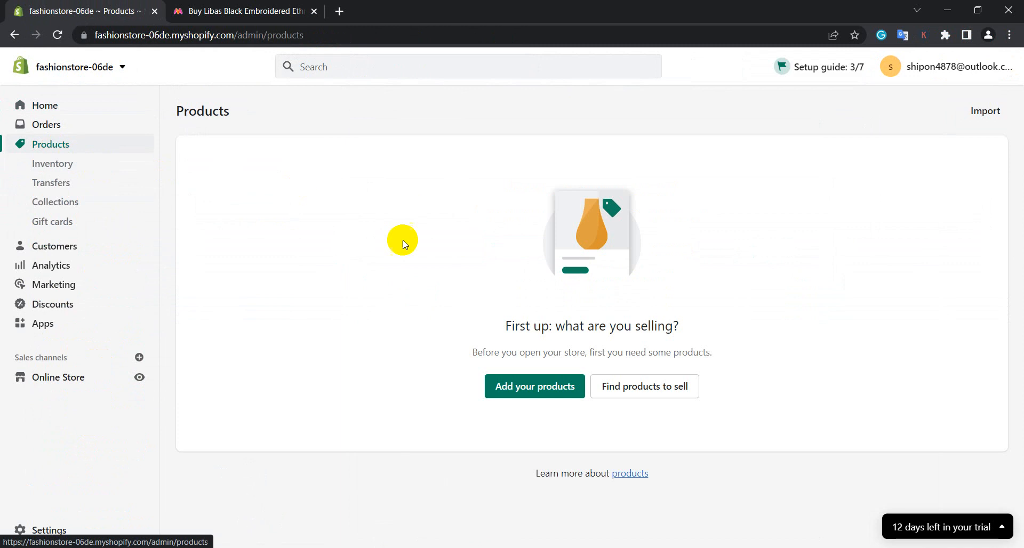
# Step: Start adding a new product, look over the empty form's sections, and switch to the Myntra dress page
pyautogui.click(566, 388)
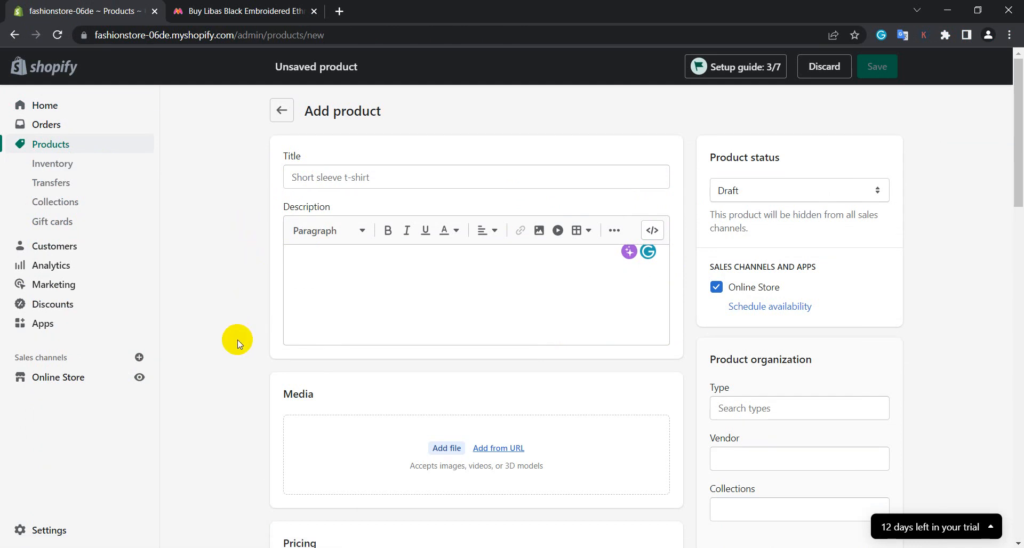
pyautogui.scroll(-8, 331, 304)
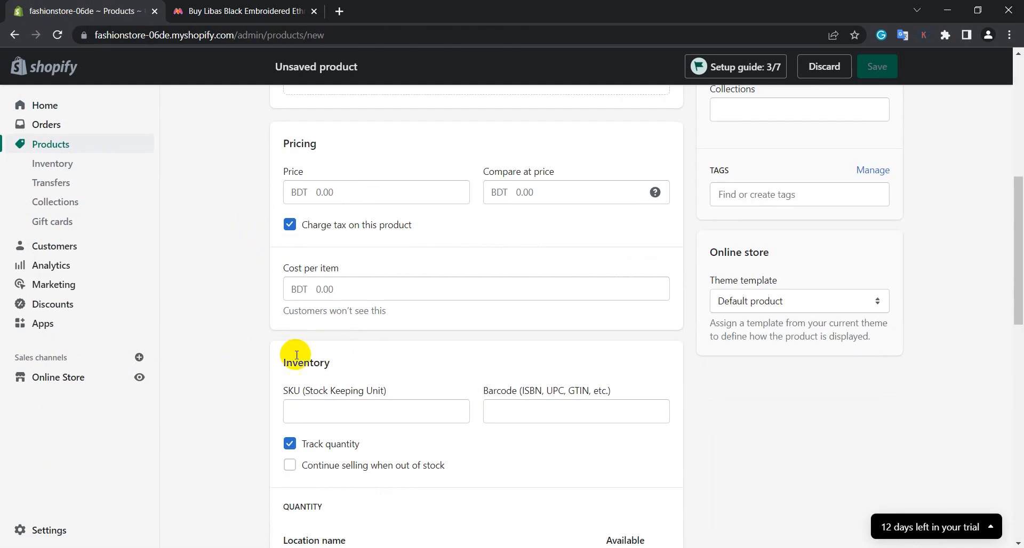
pyautogui.scroll(-4, 459, 330)
pyautogui.scroll(11, 435, 343)
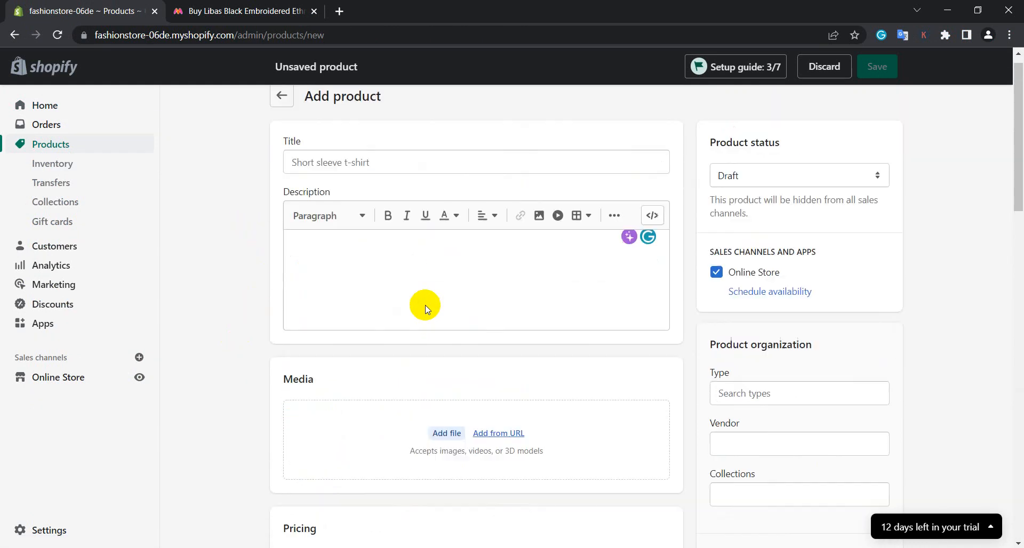
pyautogui.click(205, 8)
pyautogui.rightClick(197, 273)
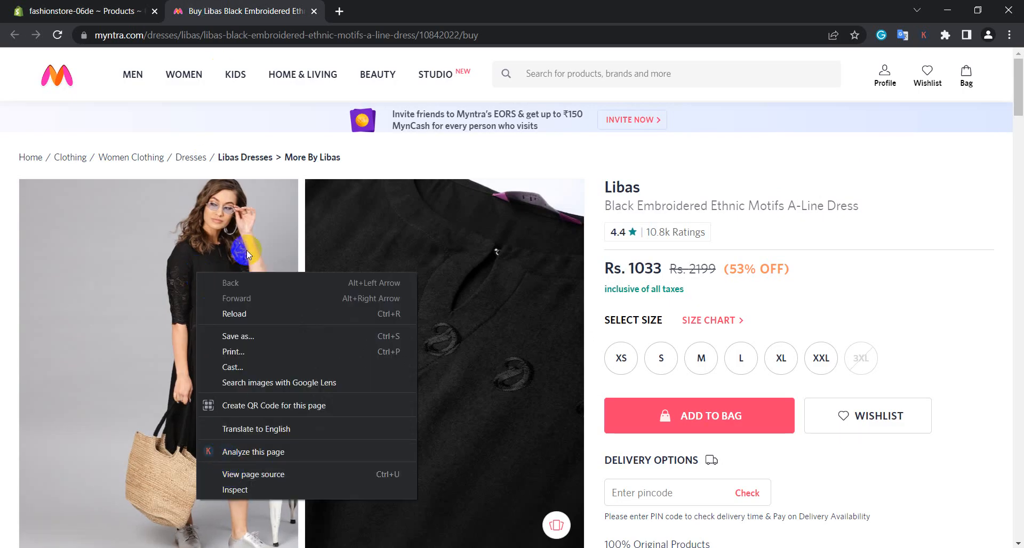
pyautogui.click(257, 337)
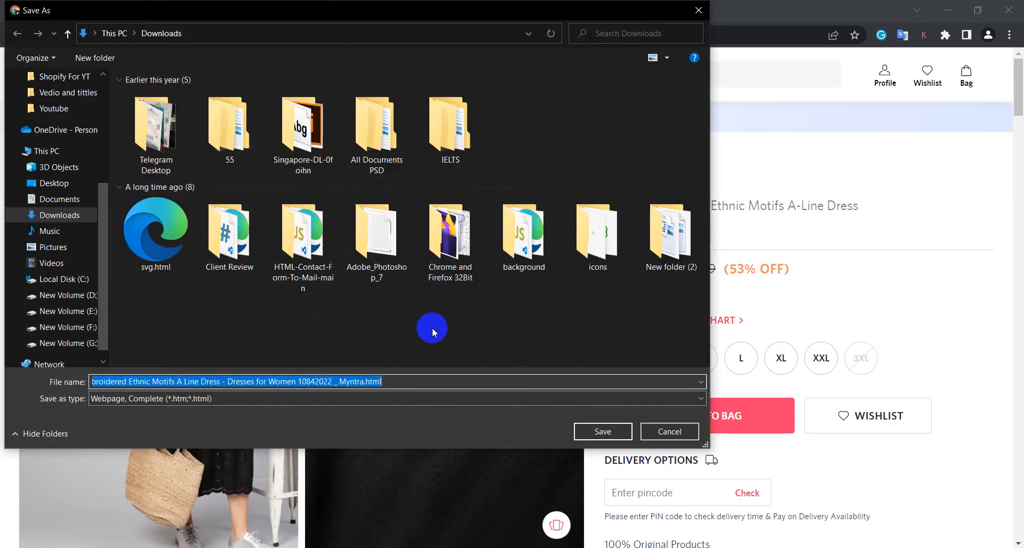
pyautogui.click(651, 434)
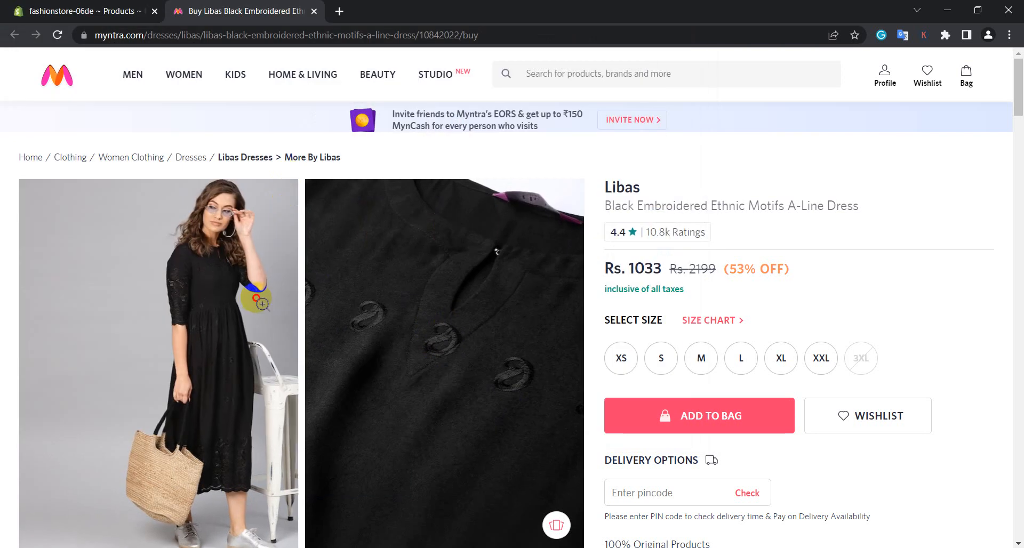
# Step: Enlarge the dress photo showing the model with the straw bag and save the image to Downloads
pyautogui.click(182, 357)
pyautogui.rightClick(532, 195)
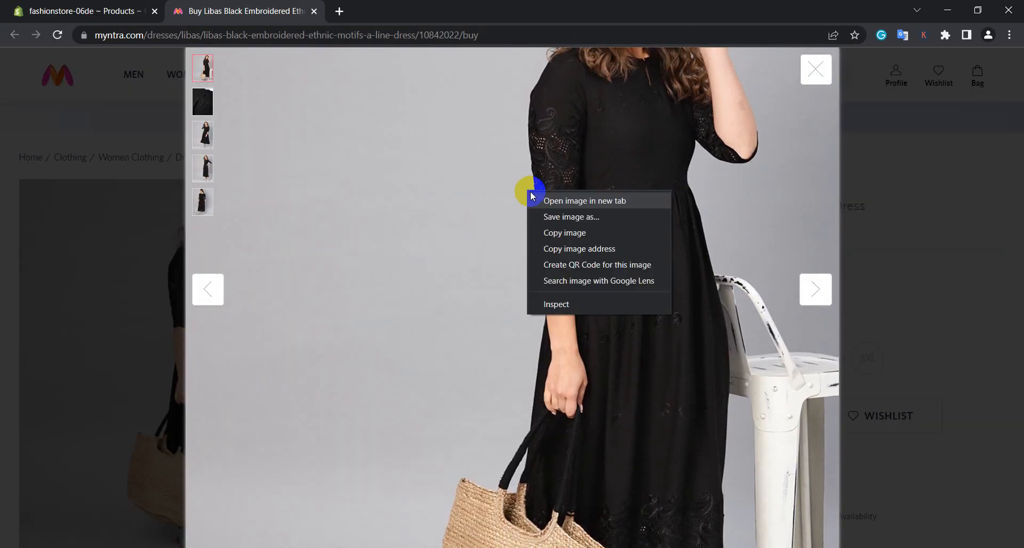
pyautogui.click(576, 216)
pyautogui.click(603, 431)
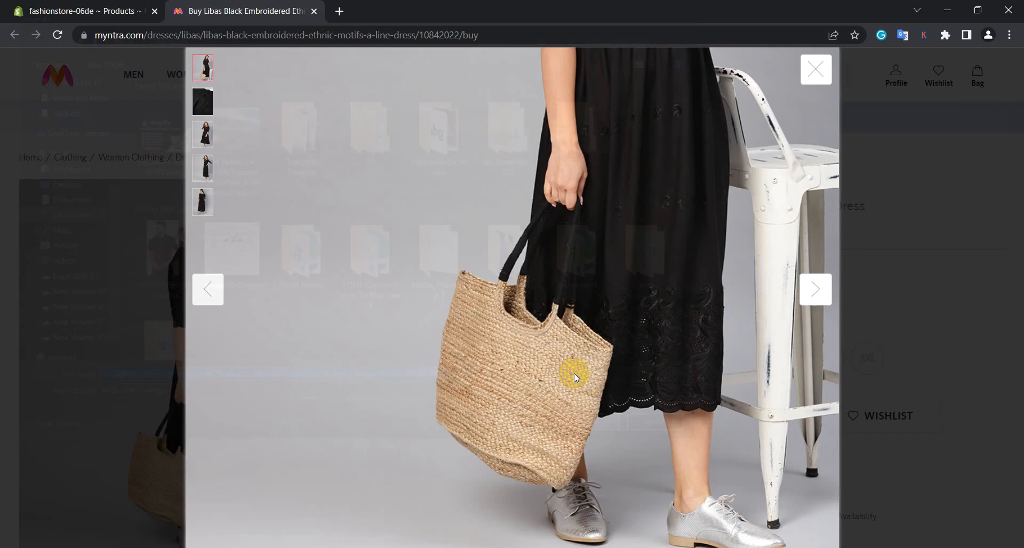
pyautogui.click(816, 68)
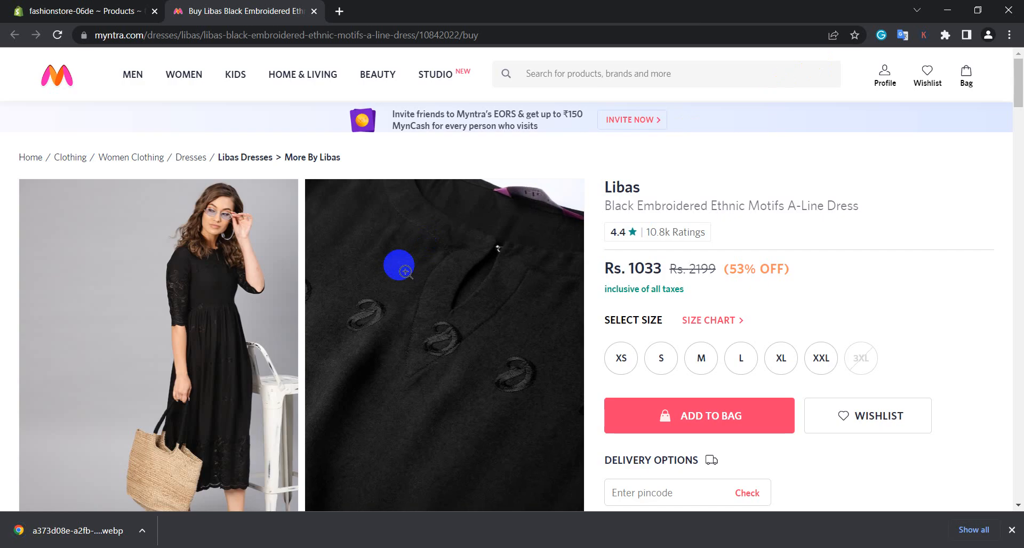
# Step: Save the enlarged photo of the model with one hand on her hip, the third gallery image, to Downloads
pyautogui.scroll(-5, 494, 247)
pyautogui.click(200, 348)
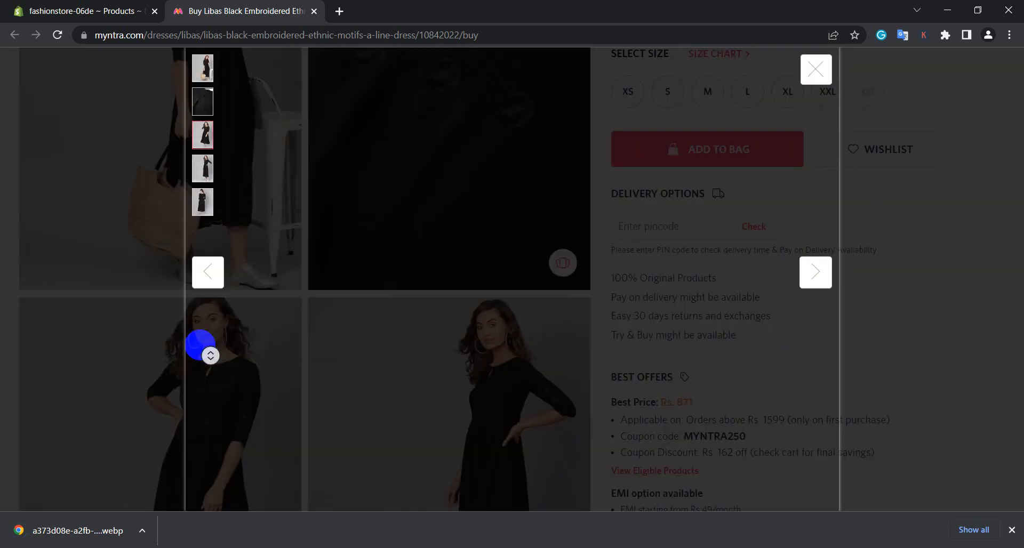
pyautogui.rightClick(510, 149)
pyautogui.click(555, 173)
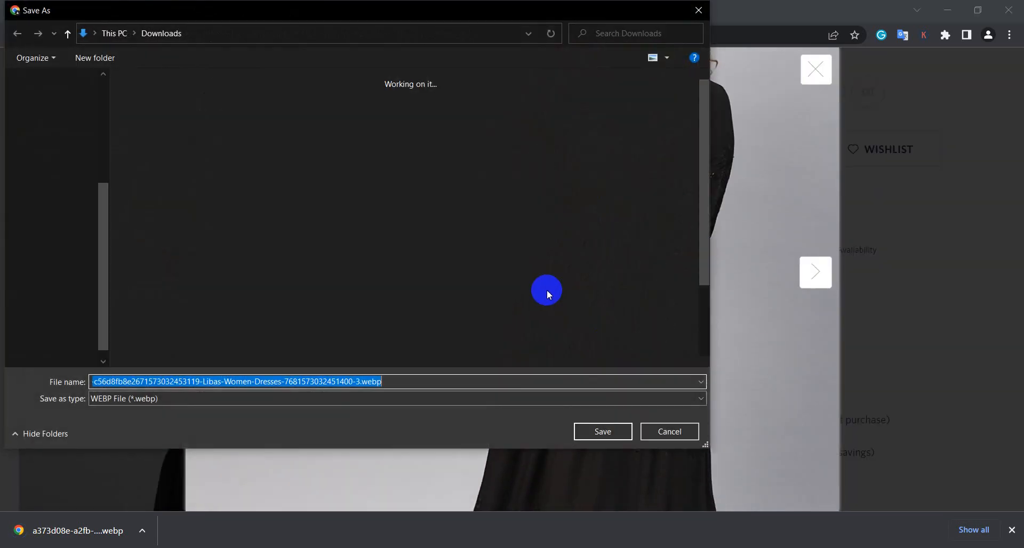
pyautogui.click(601, 433)
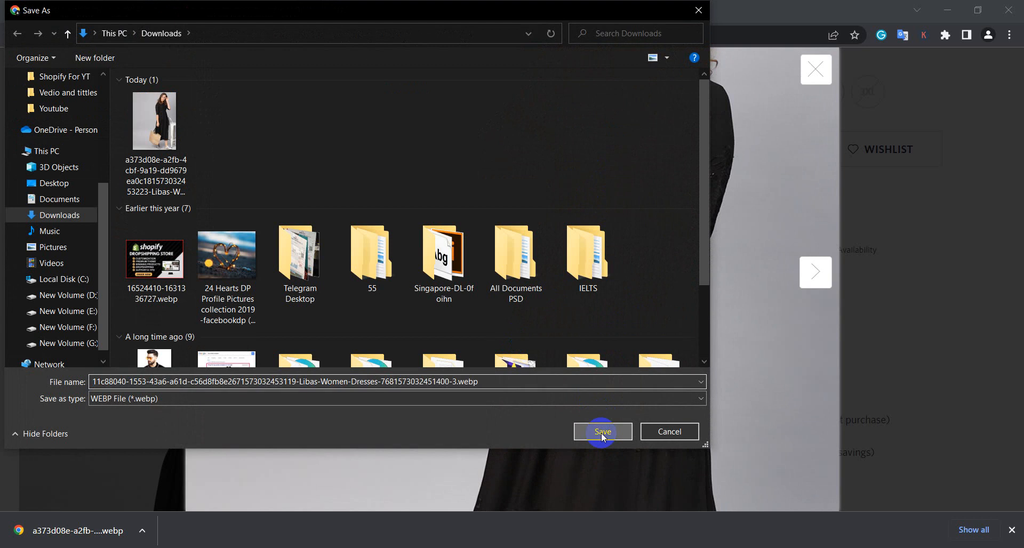
pyautogui.click(842, 77)
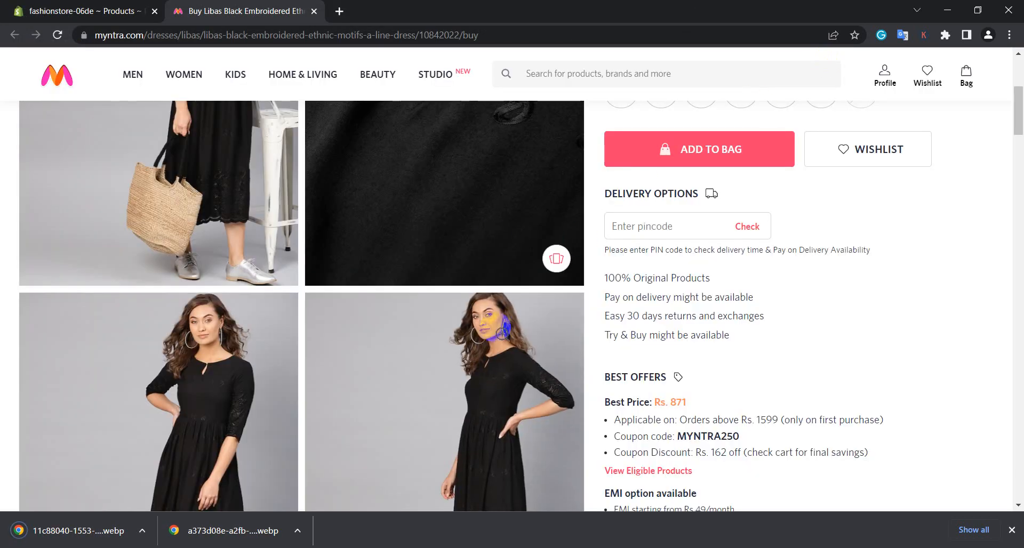
# Step: Save the enlarged close-up of the embroidered neckline as a JPEG image in Downloads
pyautogui.click(496, 205)
pyautogui.rightClick(457, 181)
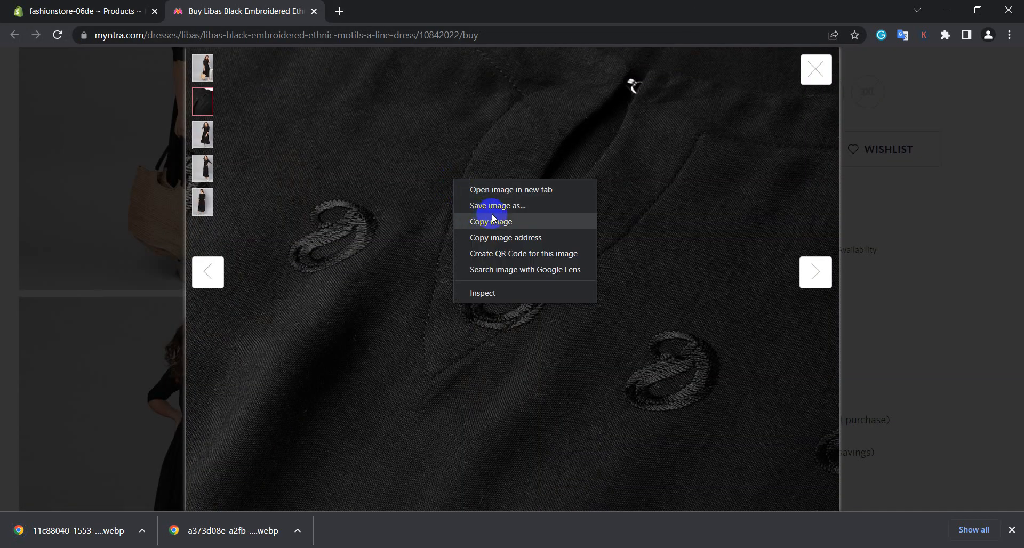
pyautogui.click(546, 206)
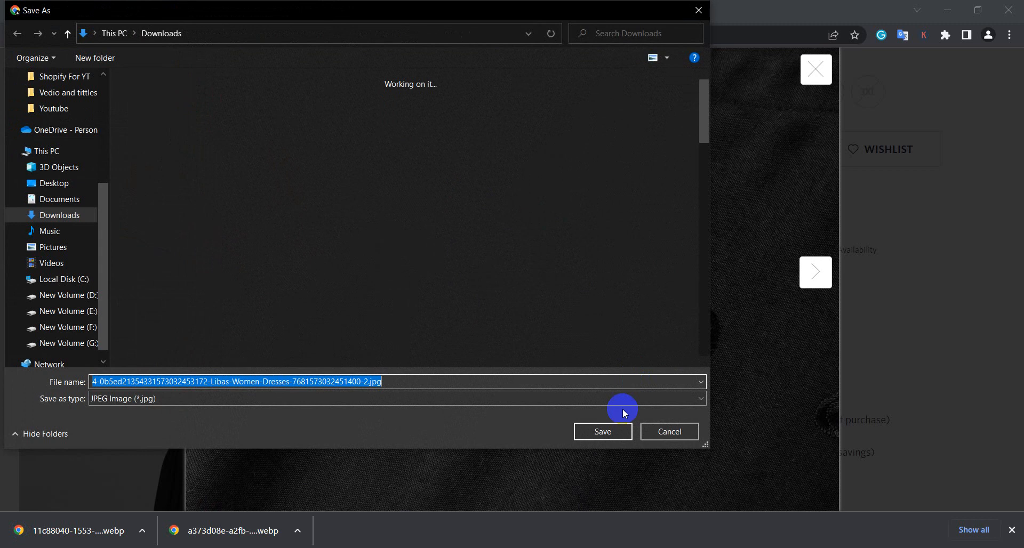
pyautogui.click(609, 433)
pyautogui.click(813, 65)
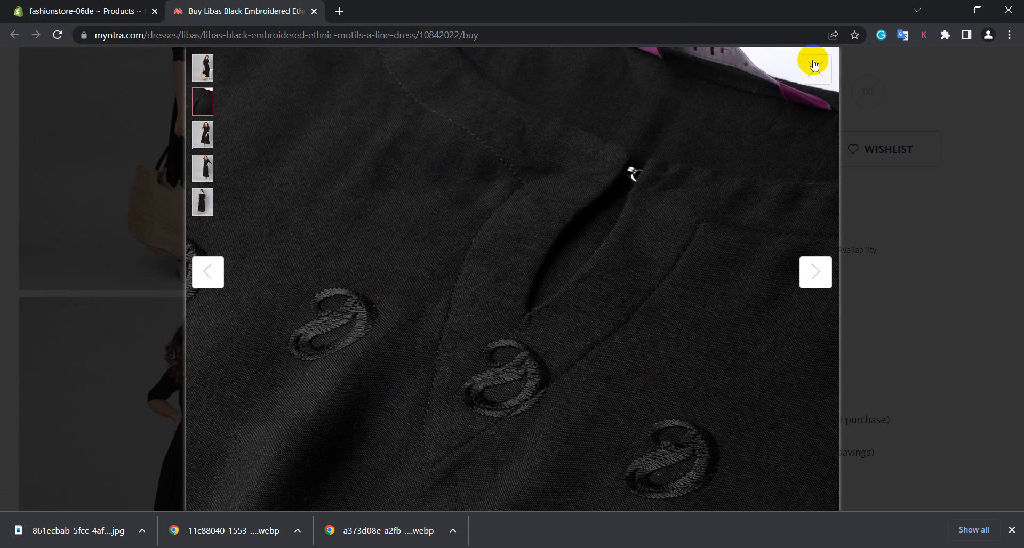
# Step: Enlarge the photo showing the dress from behind and save the image to Downloads
pyautogui.scroll(-5, 533, 240)
pyautogui.scroll(-4, 480, 256)
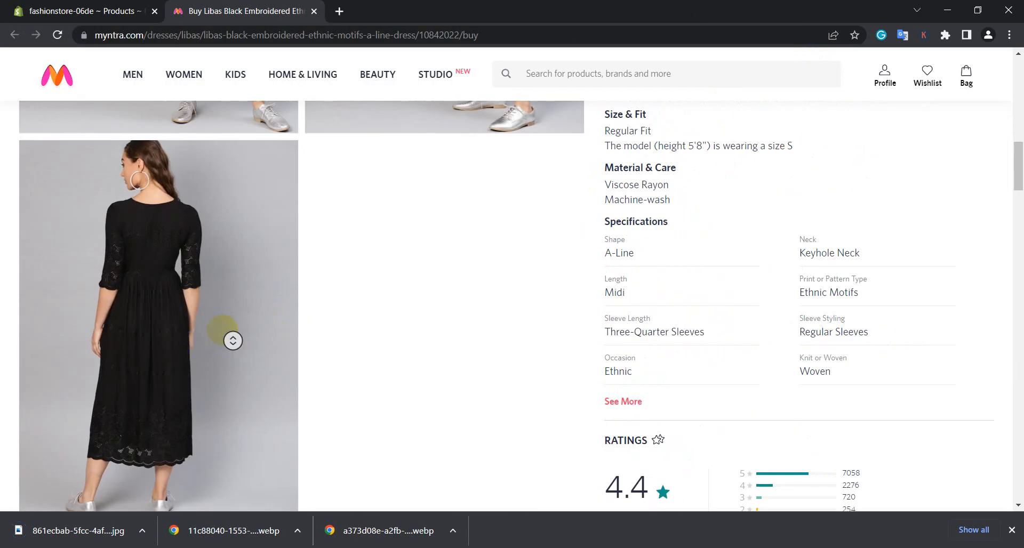
pyautogui.click(231, 338)
pyautogui.rightClick(626, 170)
pyautogui.click(663, 196)
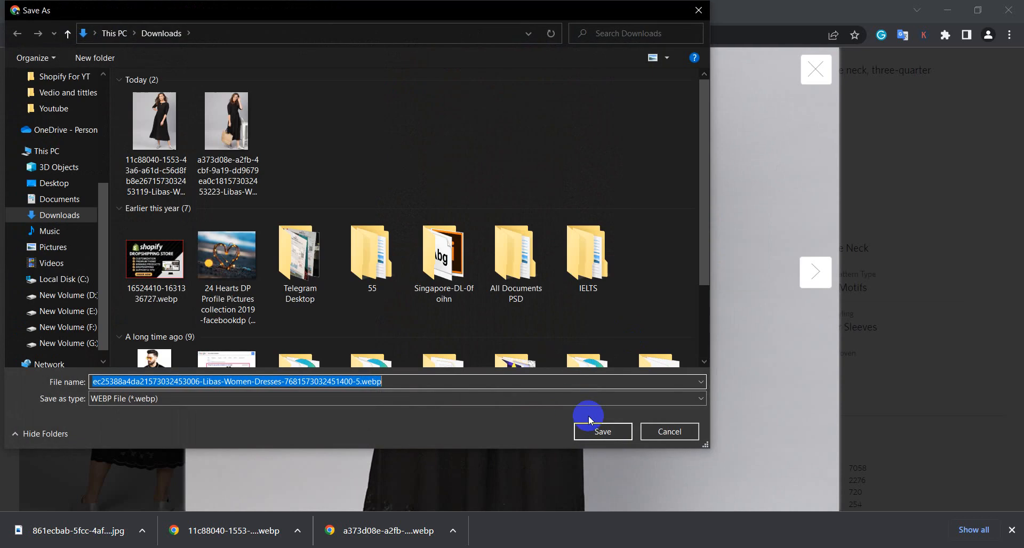
pyautogui.click(599, 428)
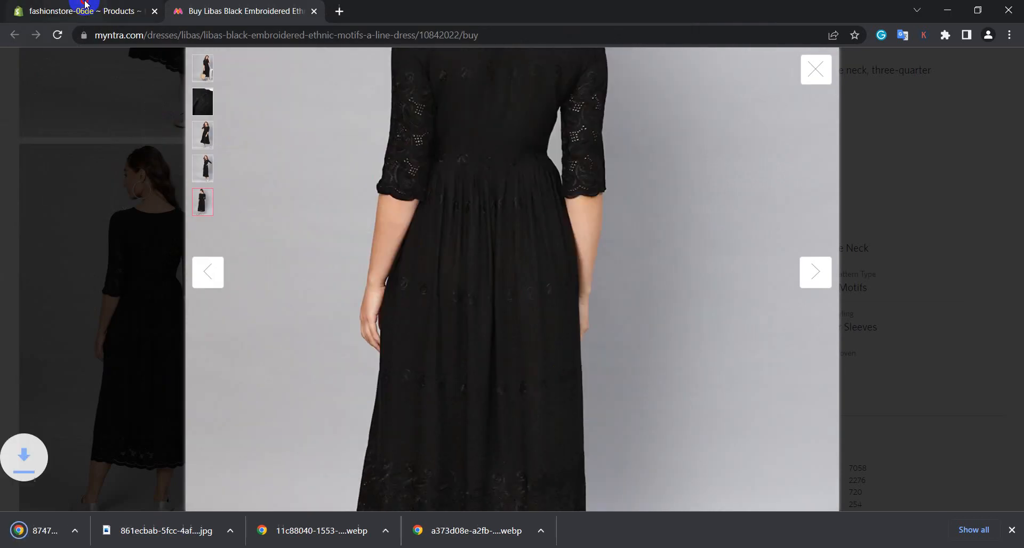
pyautogui.click(86, 11)
pyautogui.click(238, 5)
pyautogui.click(99, 5)
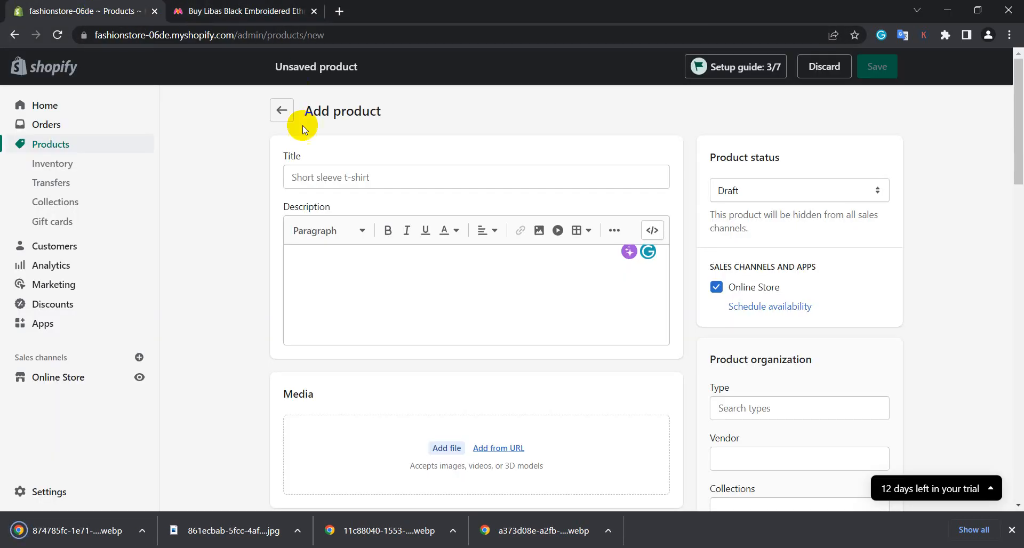
pyautogui.moveTo(321, 165); pyautogui.dragTo(292, 149)
# Step: Close the enlarged photo on the Myntra page and copy the dress name "Black Embroidered Ethnic Motifs A-Line Dress"
pyautogui.click(268, 12)
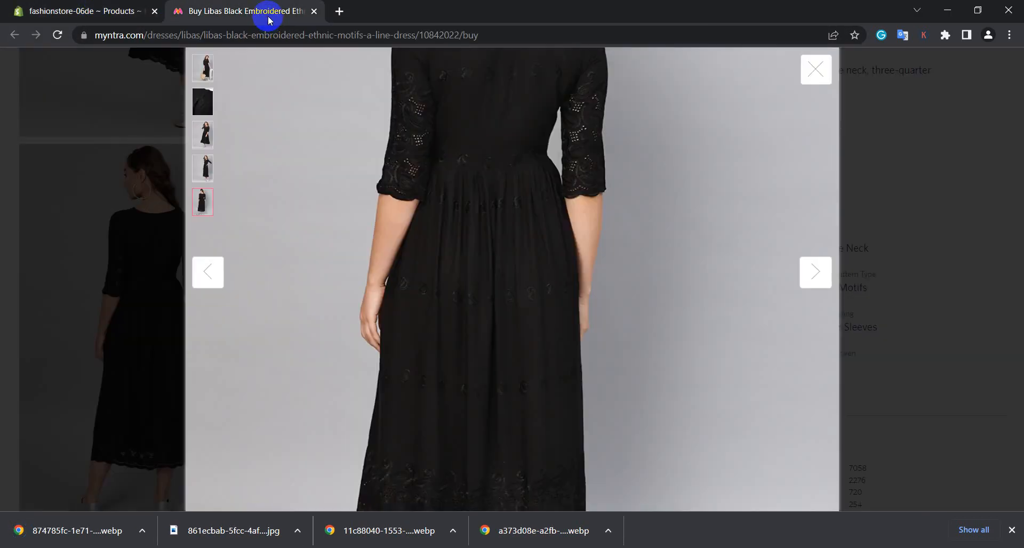
pyautogui.click(806, 63)
pyautogui.scroll(10, 382, 237)
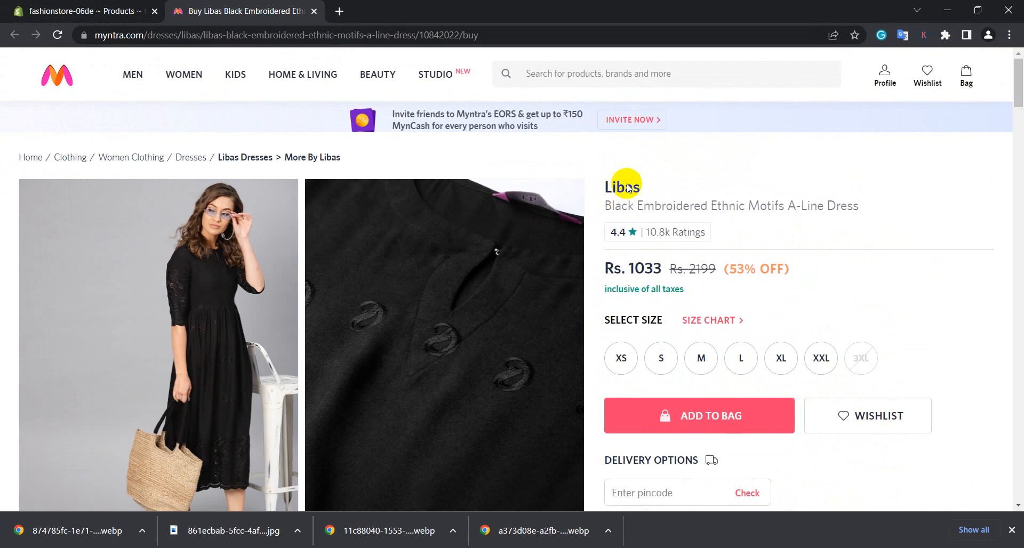
pyautogui.moveTo(607, 207); pyautogui.dragTo(837, 212)
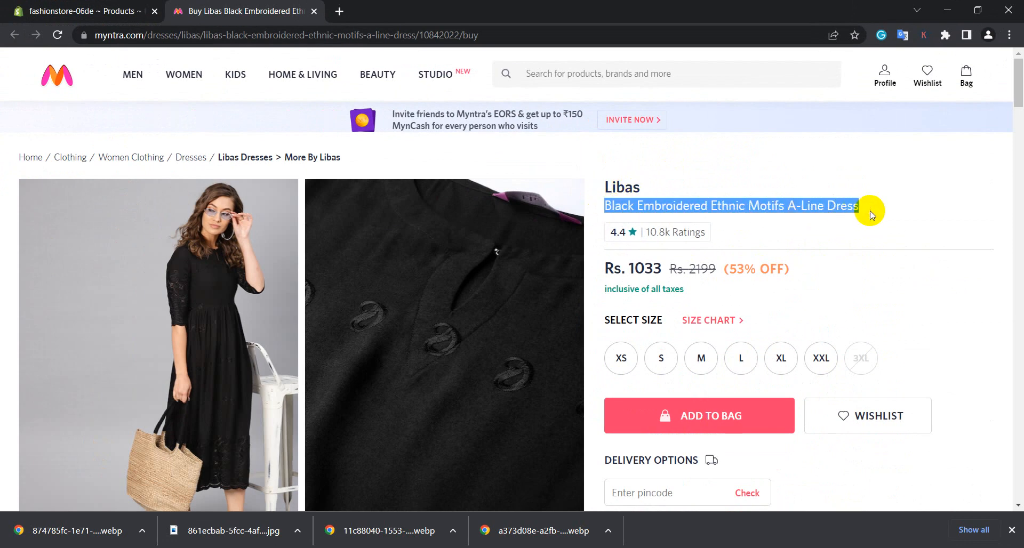
pyautogui.rightClick(813, 213)
pyautogui.click(741, 215)
# Step: Paste the copied dress name into the Title of the new Shopify product
pyautogui.click(131, 10)
pyautogui.click(318, 176)
pyautogui.rightClick(319, 176)
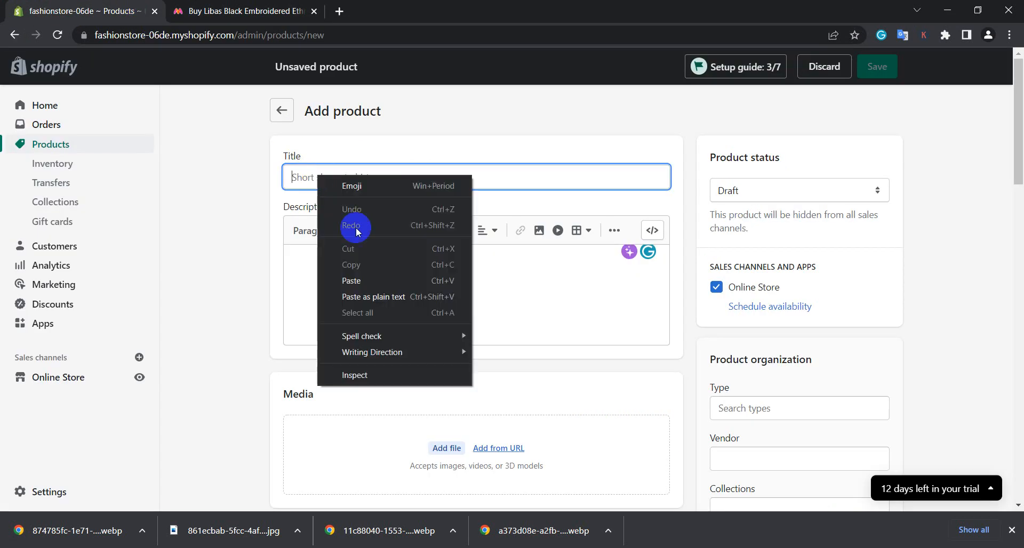
pyautogui.click(344, 277)
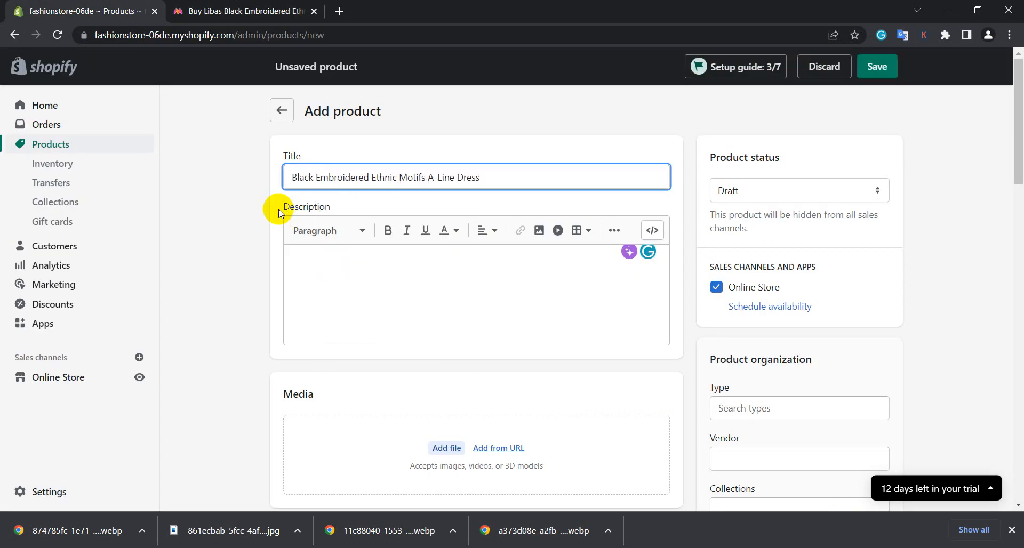
# Step: Place the cursor in the product description, and copy the Myntra page text from "100% Original Products" through the EMI starting price line
pyautogui.moveTo(280, 214); pyautogui.dragTo(338, 202)
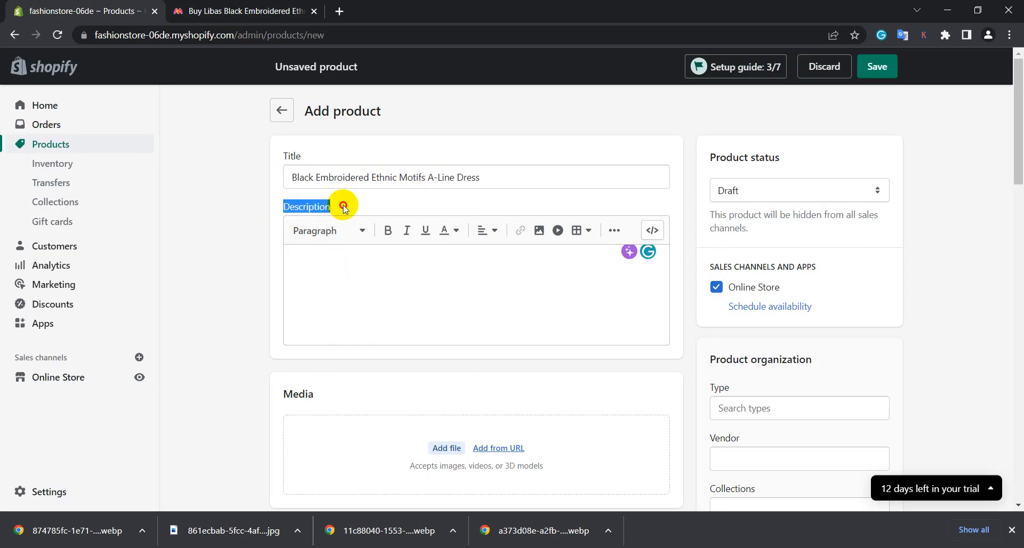
pyautogui.click(366, 290)
pyautogui.click(260, 10)
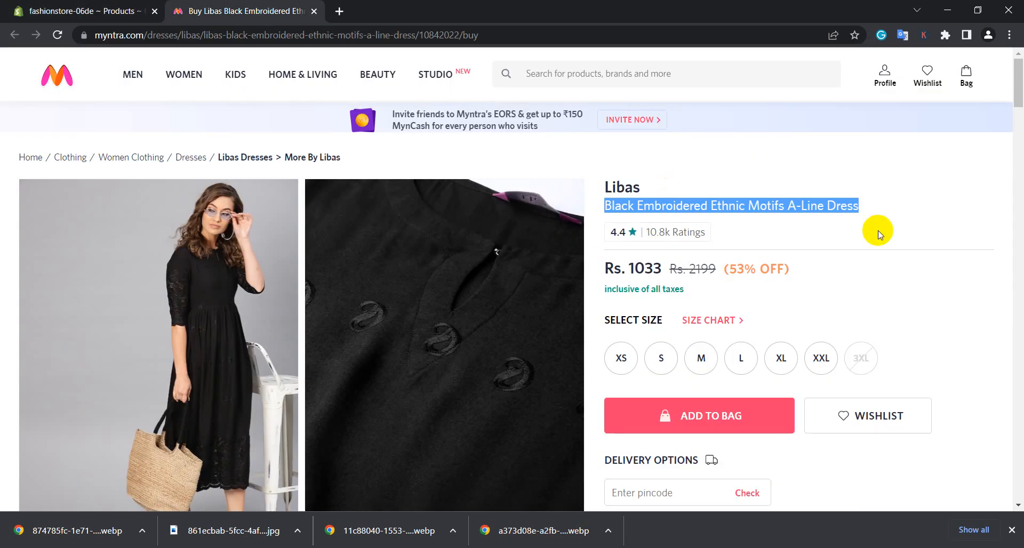
pyautogui.click(854, 232)
pyautogui.scroll(-6, 620, 298)
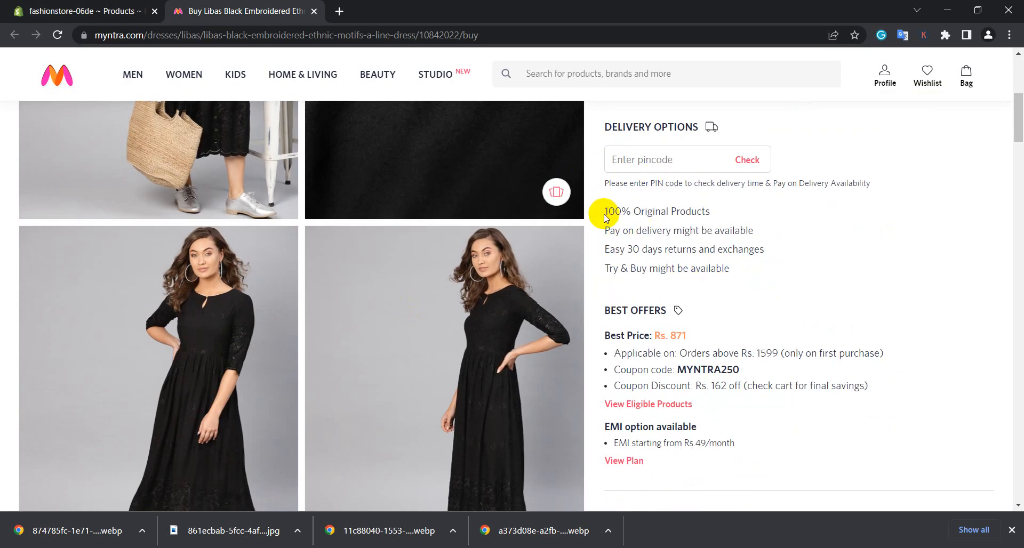
pyautogui.moveTo(646, 216); pyautogui.dragTo(748, 445)
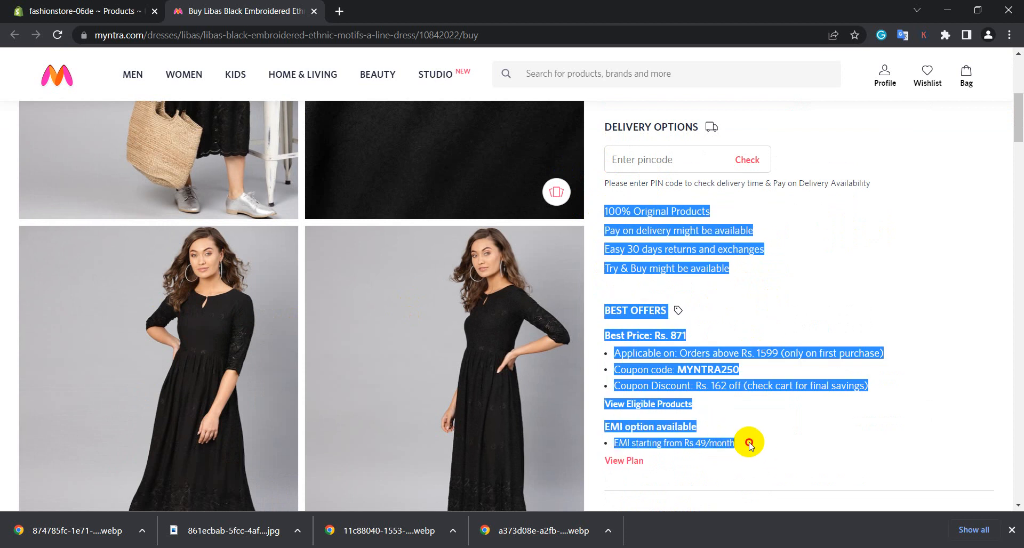
pyautogui.rightClick(667, 371)
pyautogui.click(693, 358)
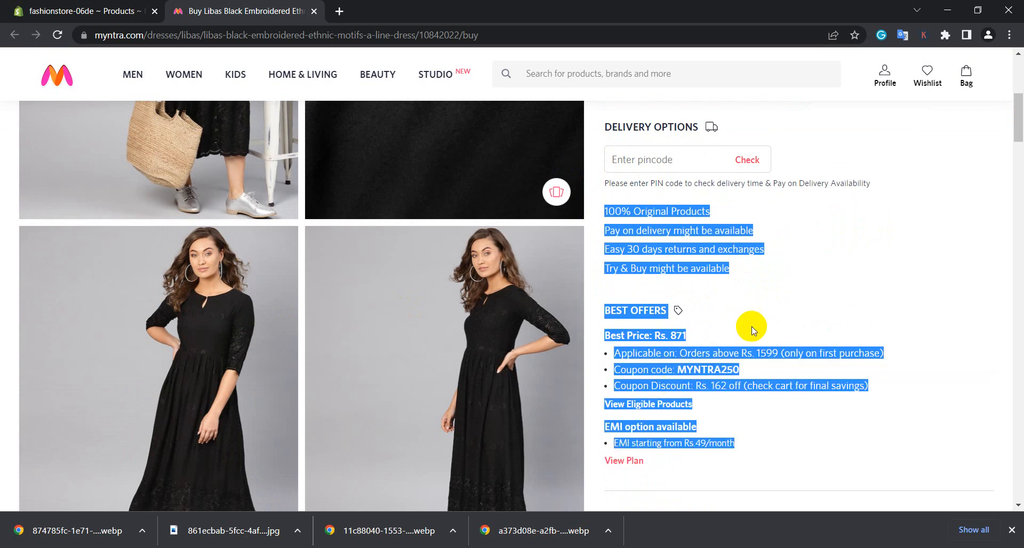
# Step: Copy the Myntra page text from "100% Original Products" through the last listed specification, "Knit or Woven: Woven"
pyautogui.scroll(-5, 751, 325)
pyautogui.click(824, 296)
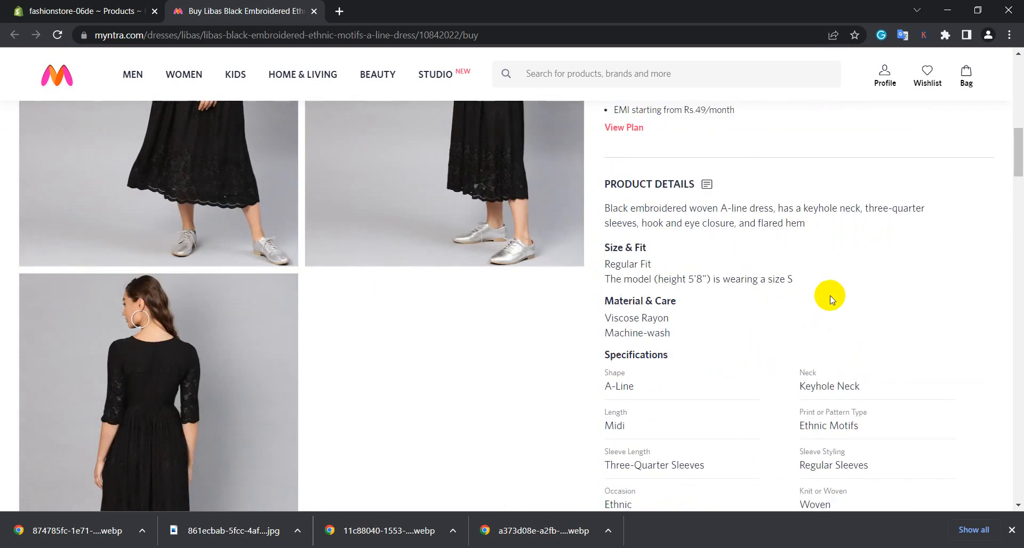
pyautogui.scroll(5, 774, 308)
pyautogui.scroll(2, 750, 297)
pyautogui.scroll(-6, 716, 270)
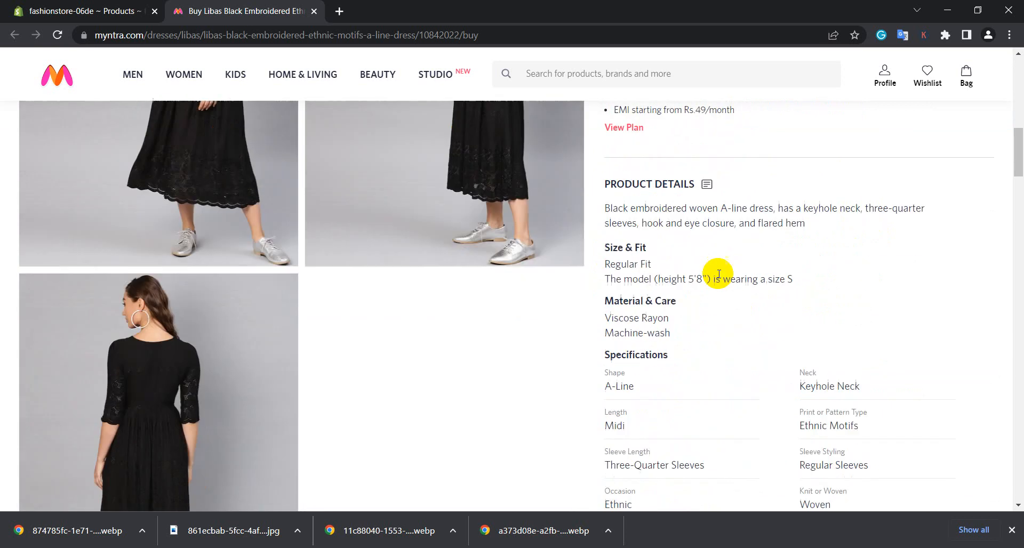
pyautogui.scroll(-1, 670, 255)
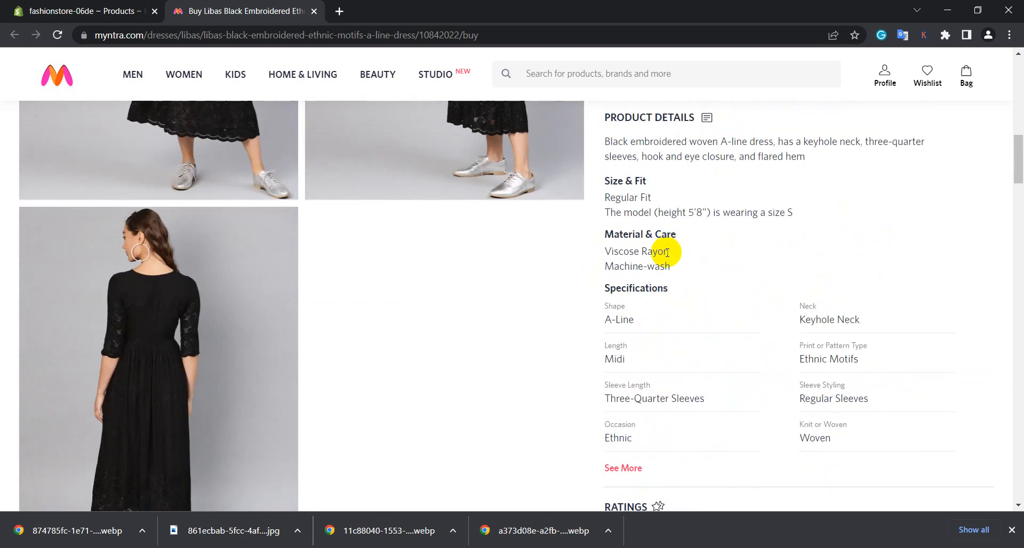
pyautogui.scroll(-4, 667, 252)
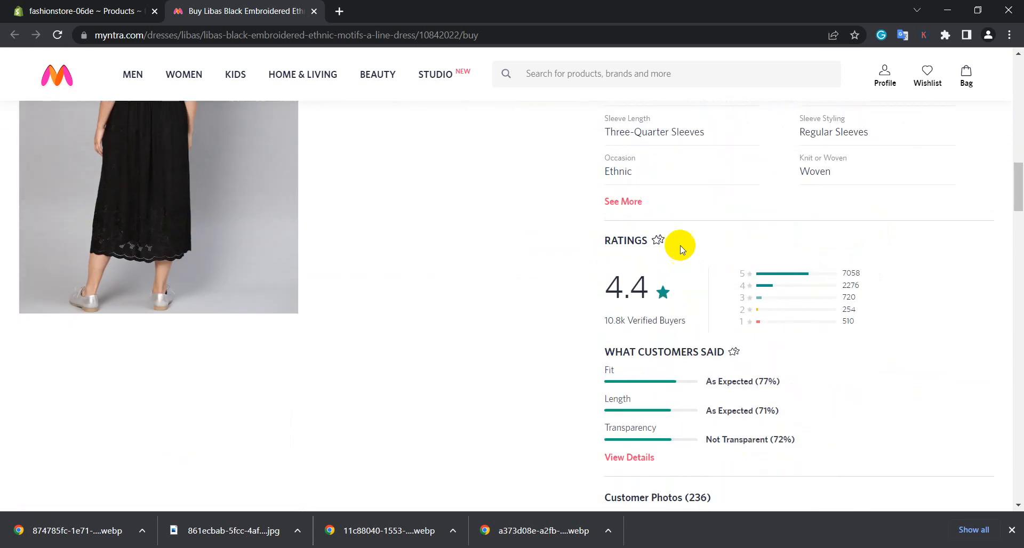
pyautogui.moveTo(876, 171); pyautogui.dragTo(634, 462)
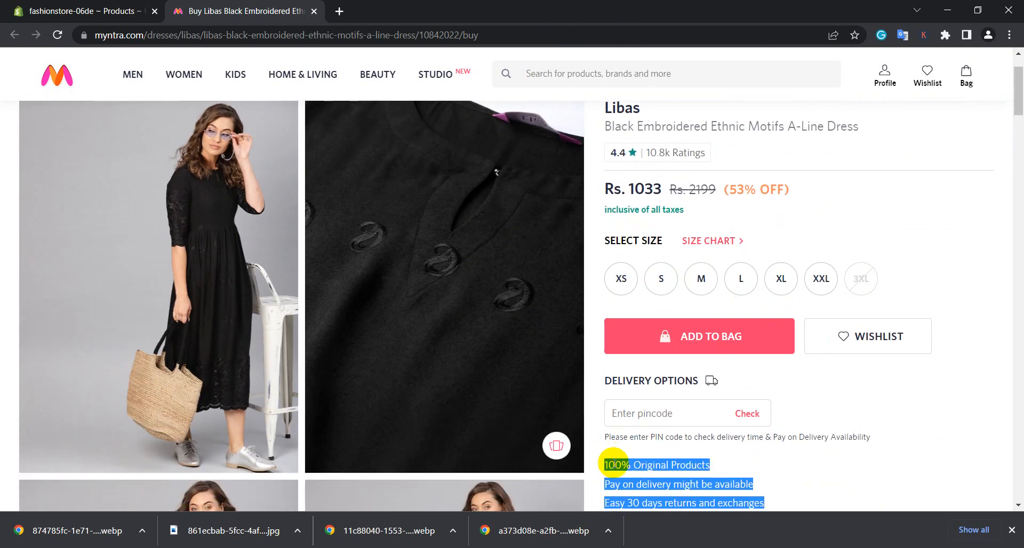
pyautogui.rightClick(613, 464)
pyautogui.click(640, 350)
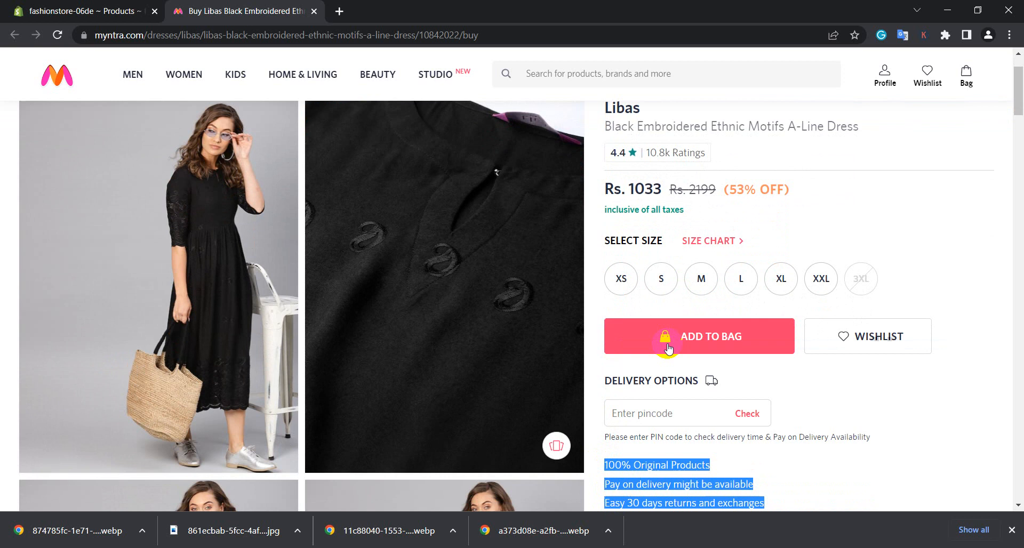
# Step: Switch to the new Shopify product and paste the copied Myntra text into its Description
pyautogui.click(30, 4)
pyautogui.rightClick(397, 298)
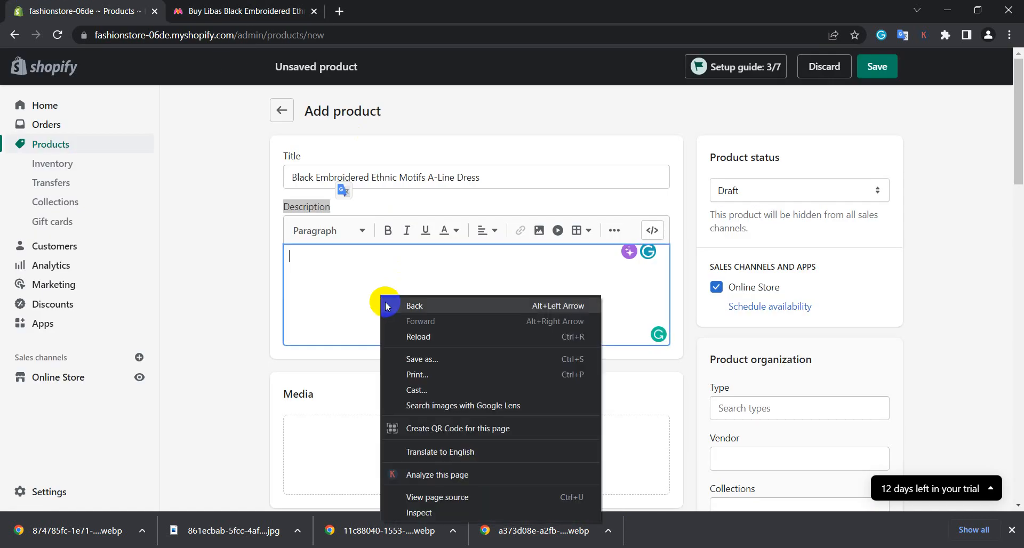
pyautogui.click(370, 290)
pyautogui.rightClick(346, 272)
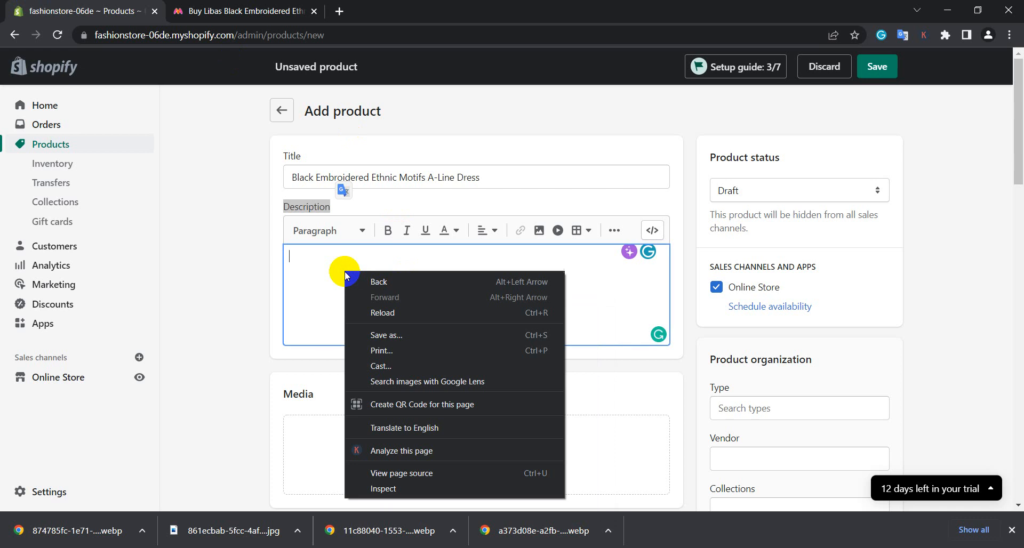
pyautogui.click(335, 283)
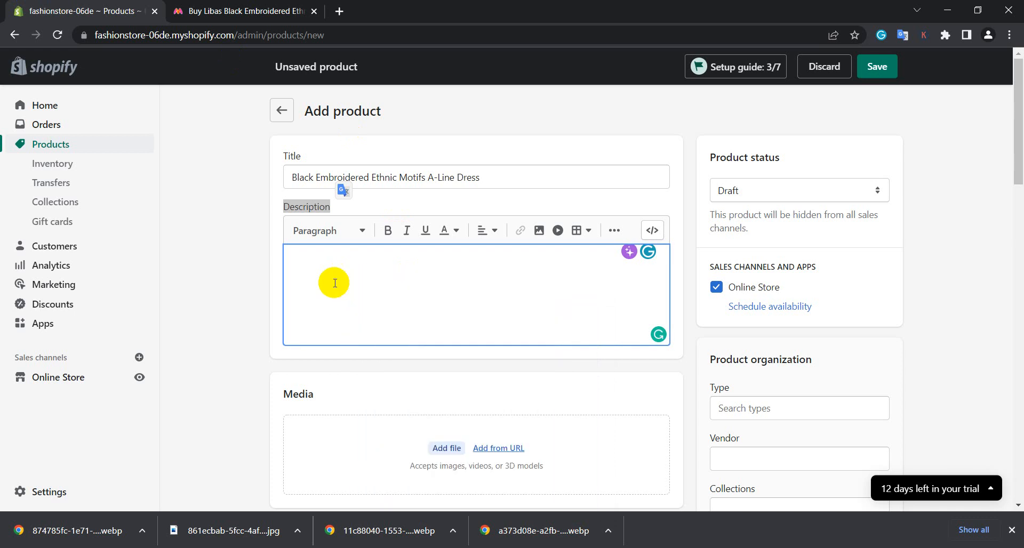
pyautogui.hotkey('ctrl', 'v')
pyautogui.scroll(-3, 459, 379)
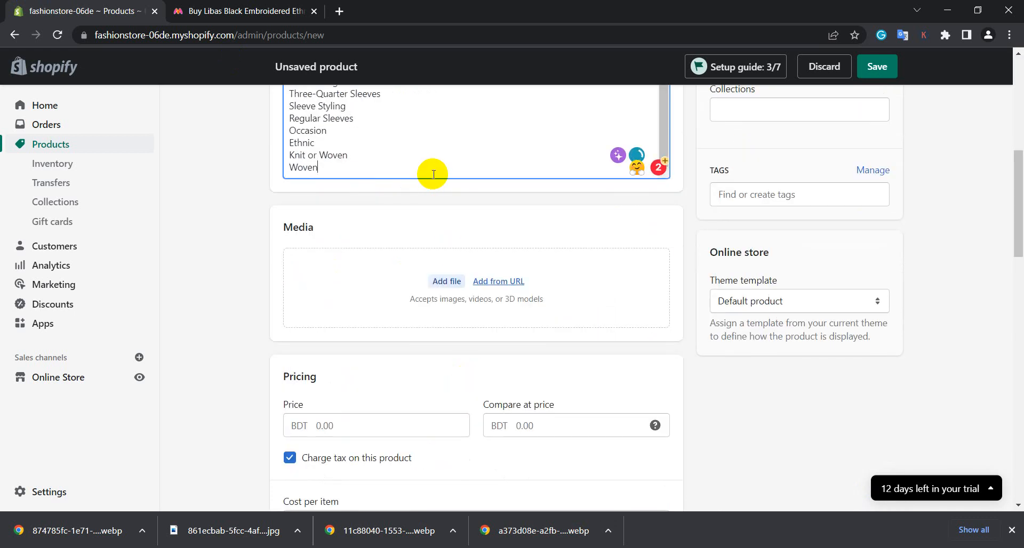
pyautogui.scroll(-3, 425, 203)
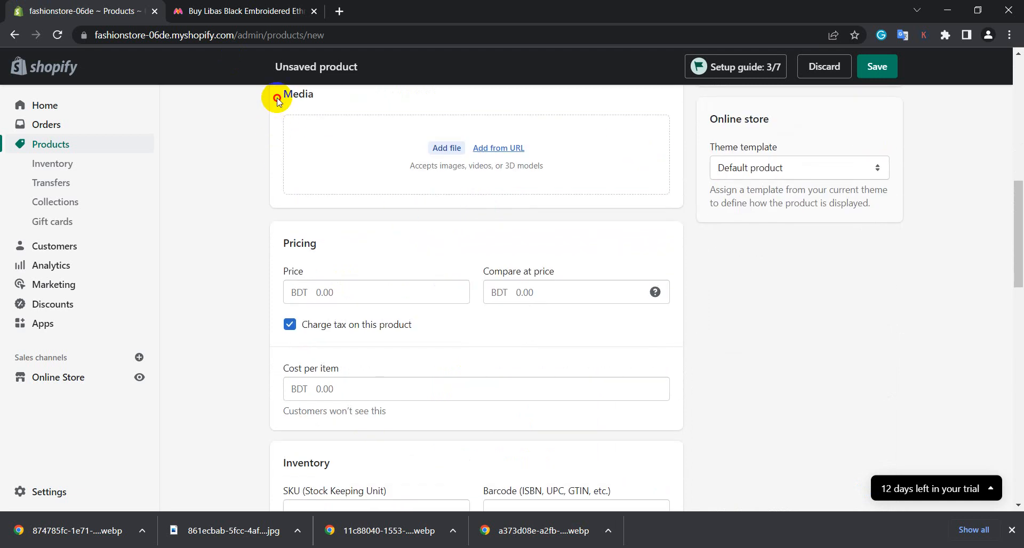
pyautogui.moveTo(276, 95); pyautogui.dragTo(345, 100)
pyautogui.click(337, 131)
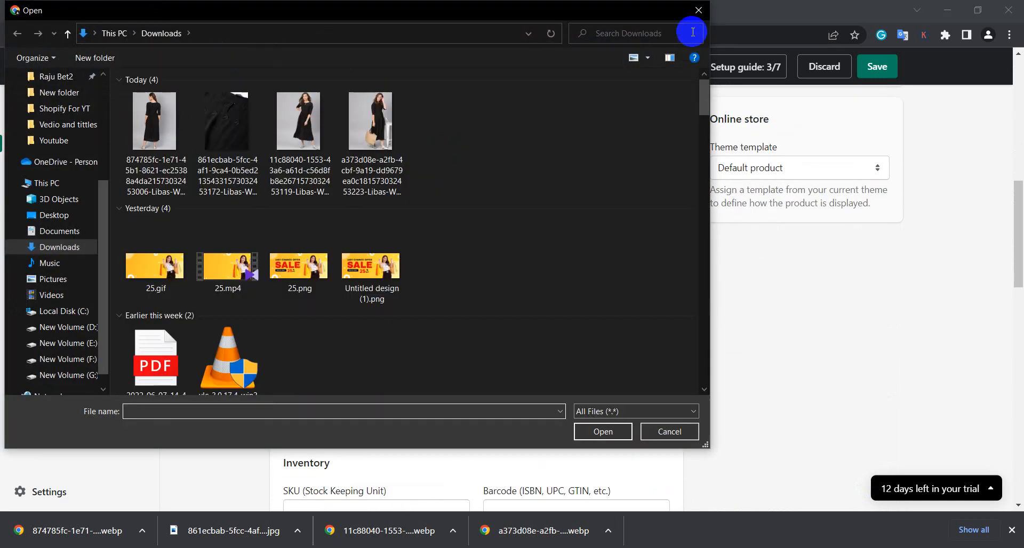
pyautogui.click(699, 9)
pyautogui.scroll(3, 397, 227)
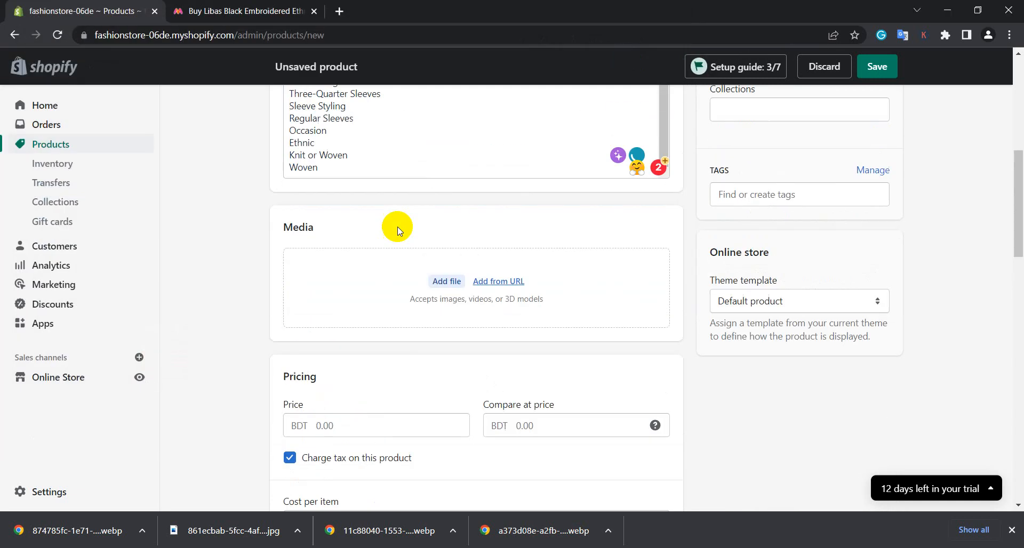
pyautogui.click(447, 282)
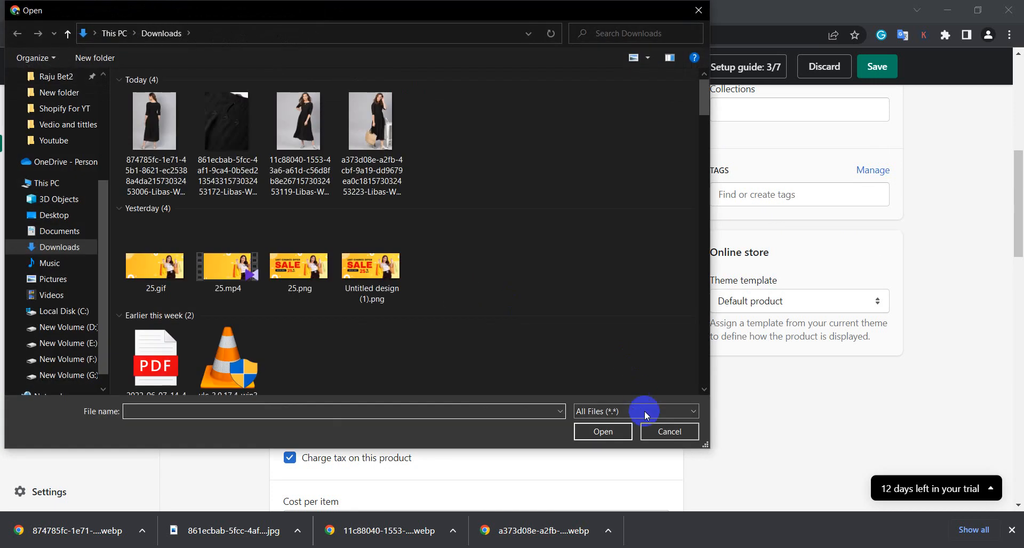
pyautogui.click(658, 431)
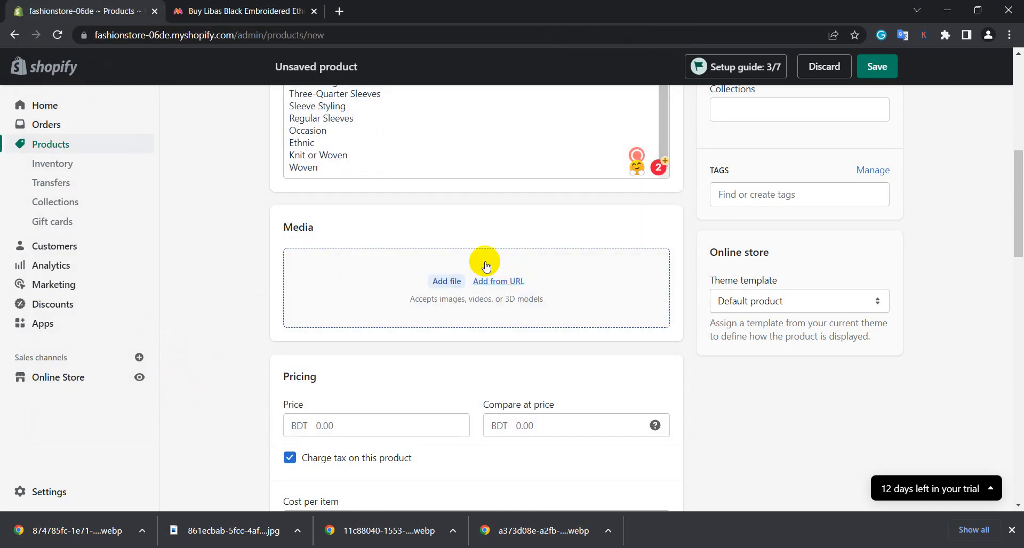
# Step: Try to add product media from a URL using the copied address of the Myntra dress page
pyautogui.click(513, 282)
pyautogui.click(235, 11)
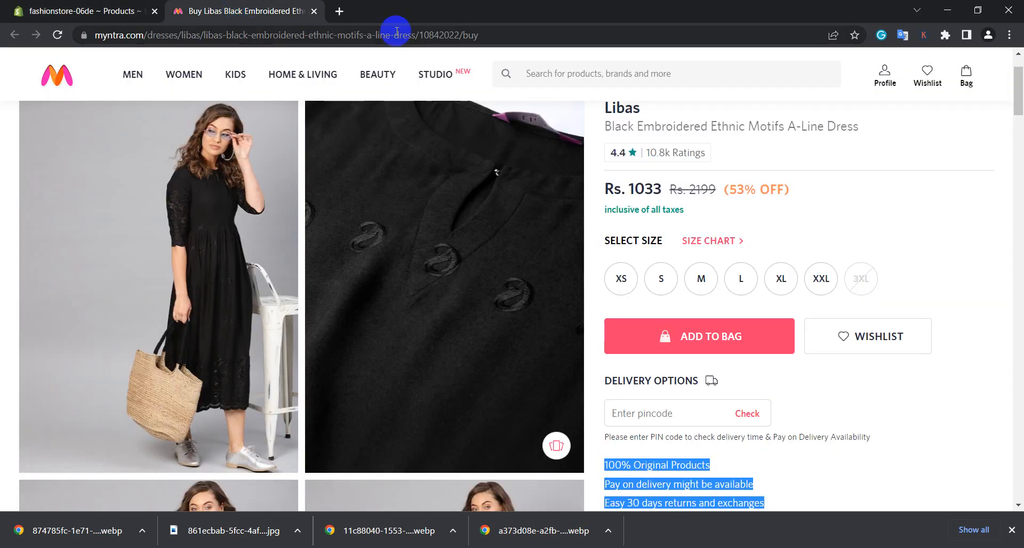
pyautogui.rightClick(396, 31)
pyautogui.click(454, 120)
pyautogui.click(80, 11)
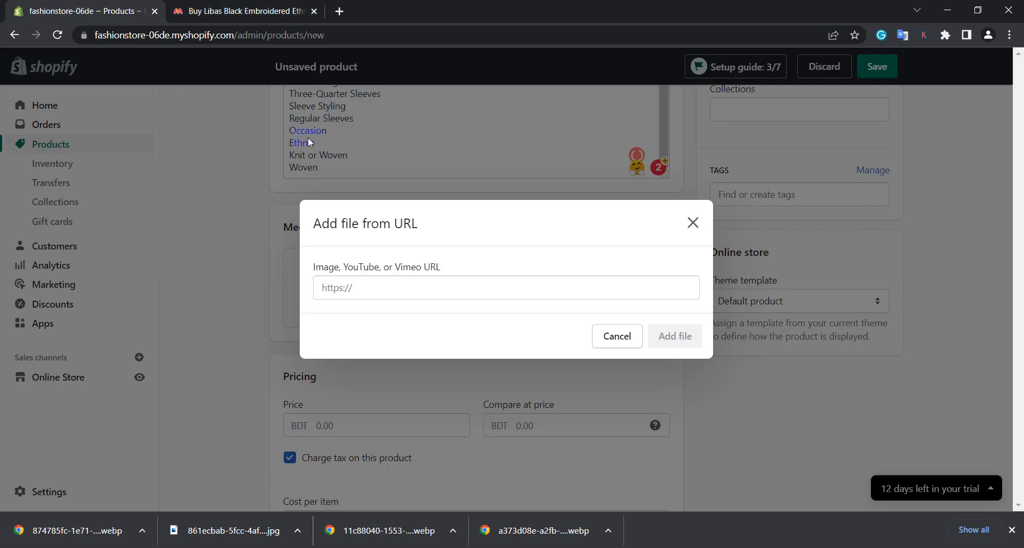
pyautogui.rightClick(439, 281)
pyautogui.click(480, 390)
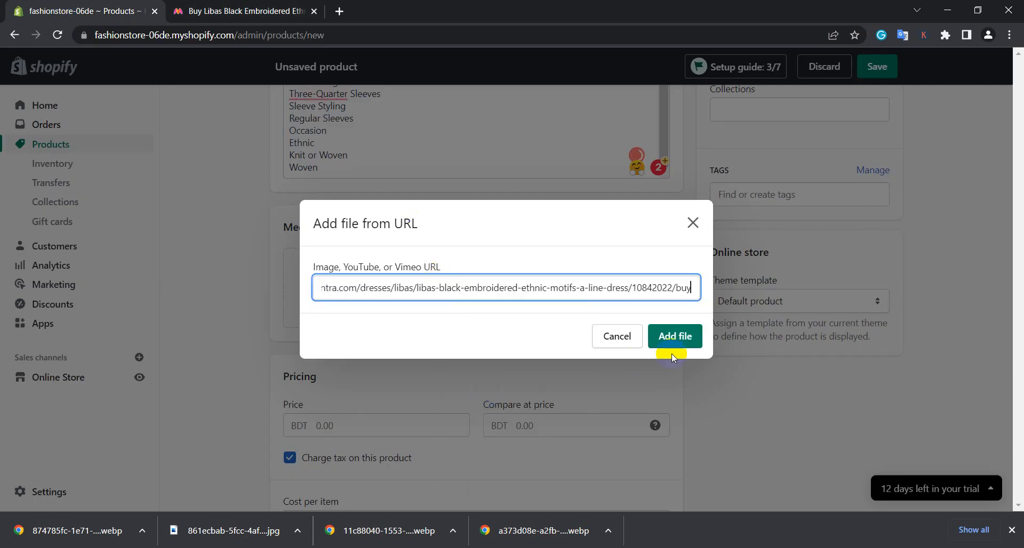
pyautogui.click(679, 336)
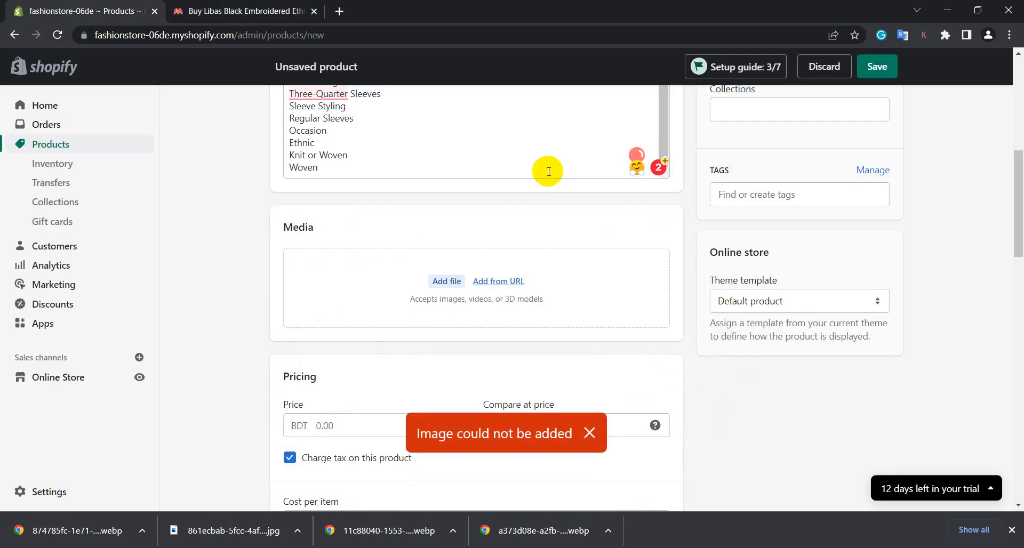
pyautogui.click(590, 433)
pyautogui.click(245, 10)
pyautogui.click(496, 34)
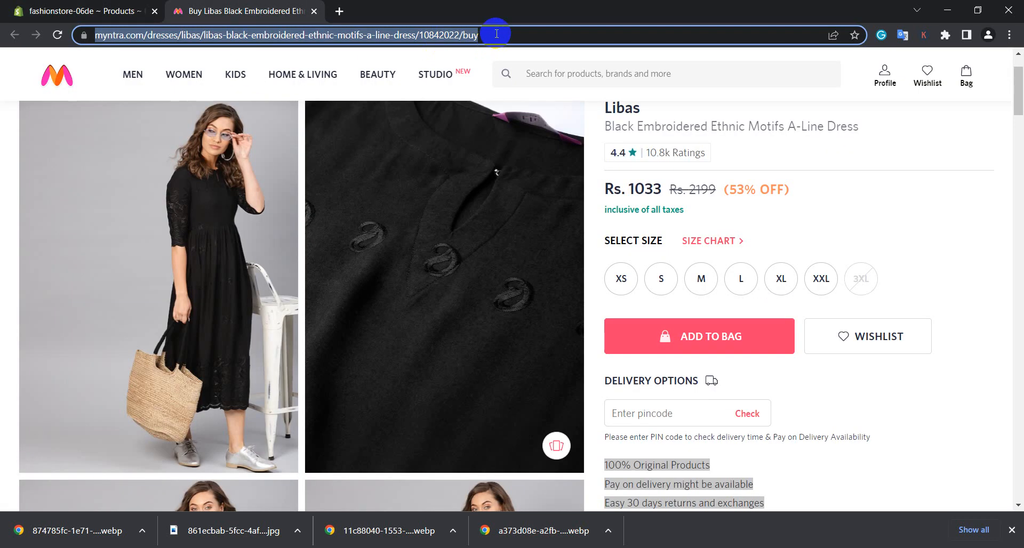
pyautogui.click(107, 4)
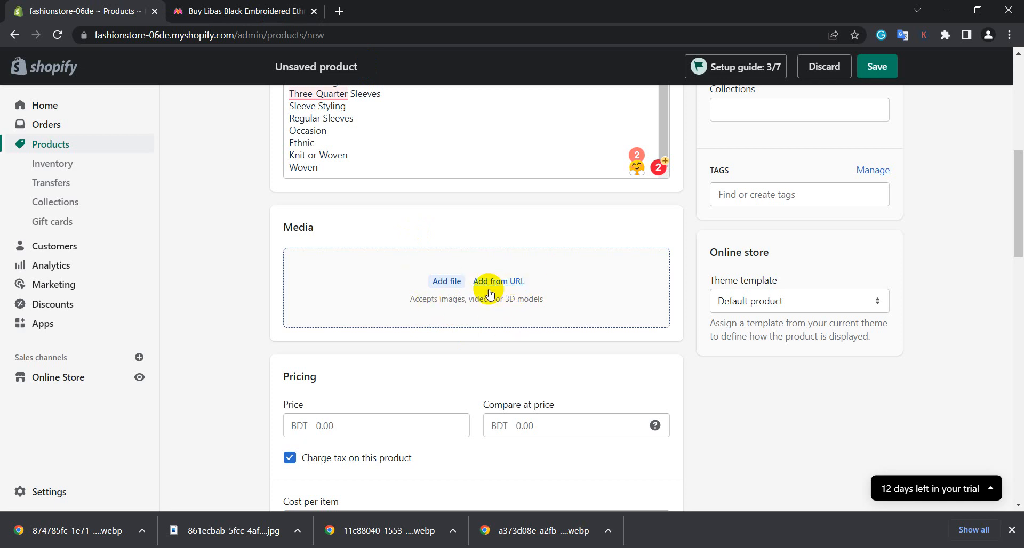
# Step: Upload the full-length front photo of the dress, the 11c88040 .webp file in Downloads, as the first product media item
pyautogui.click(447, 281)
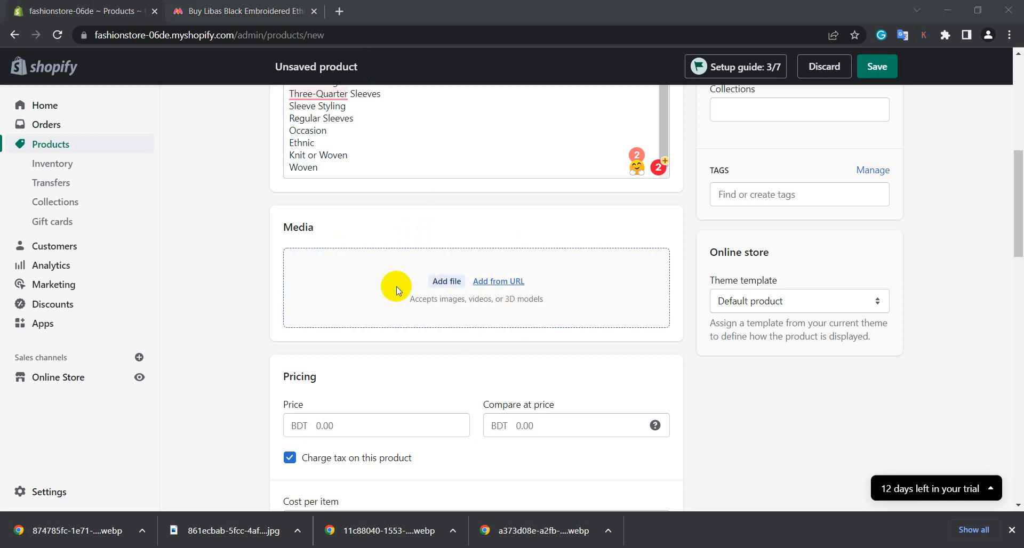
pyautogui.click(167, 137)
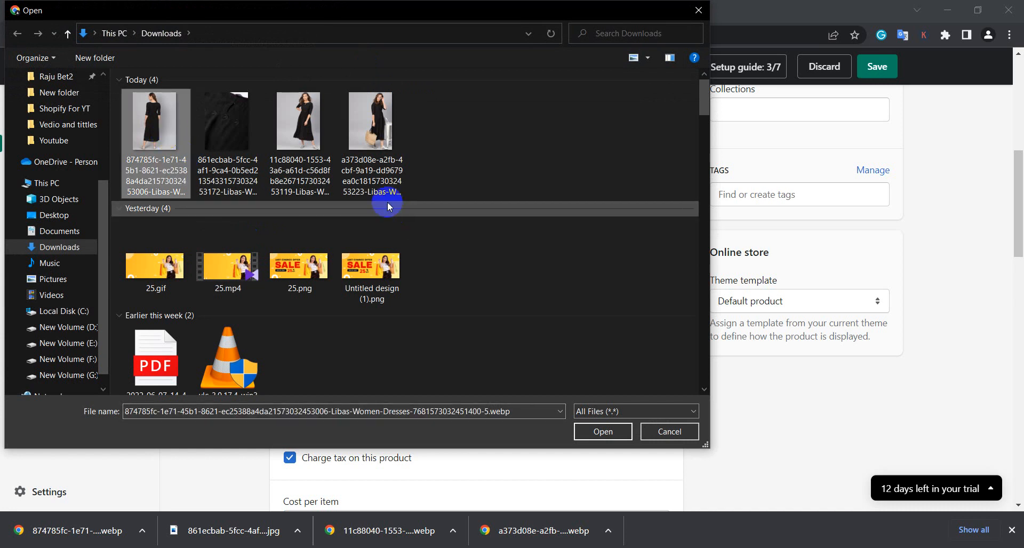
pyautogui.click(312, 132)
pyautogui.click(601, 429)
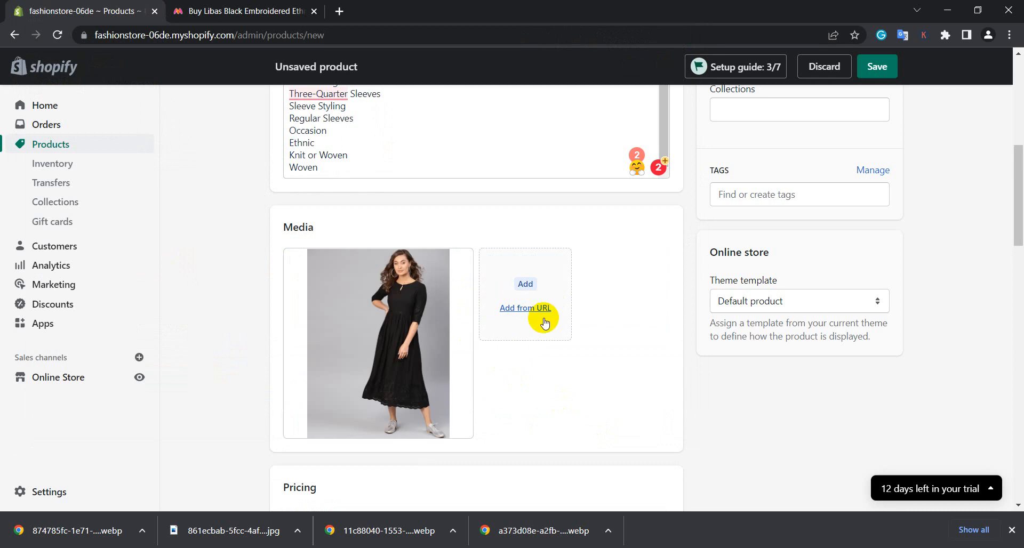
# Step: Upload the photo of the model with the straw bag and the fabric close-up from Downloads to the product media
pyautogui.click(526, 284)
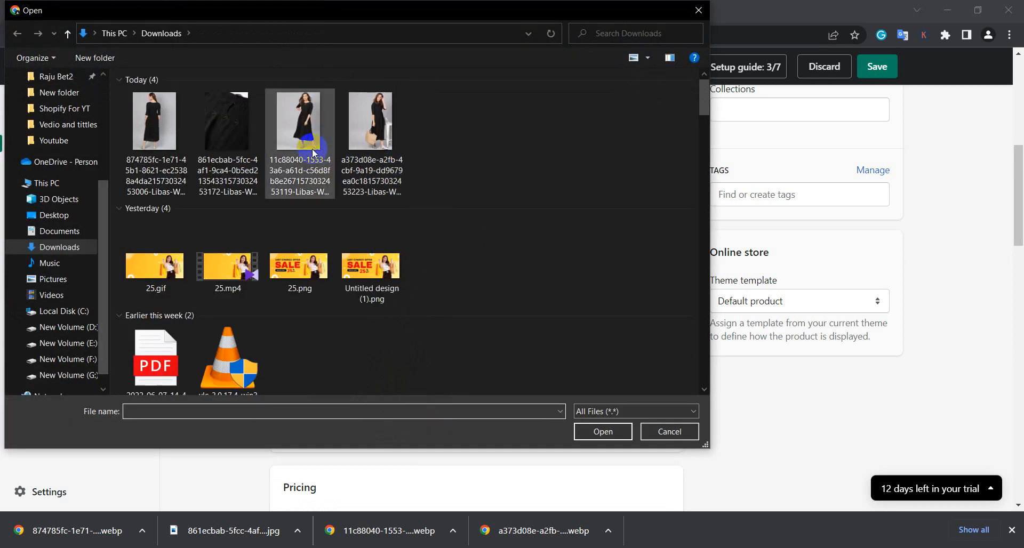
pyautogui.click(344, 129)
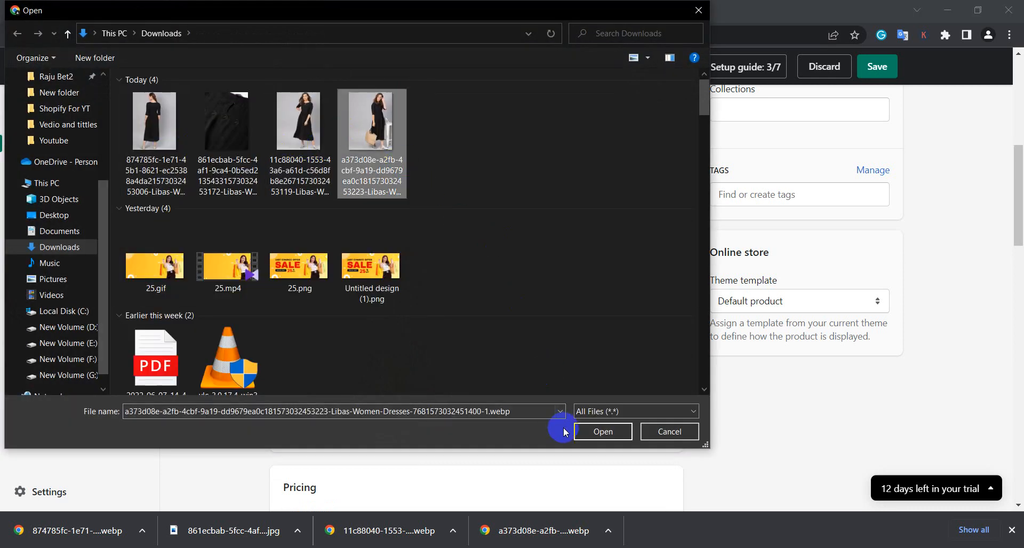
pyautogui.click(587, 432)
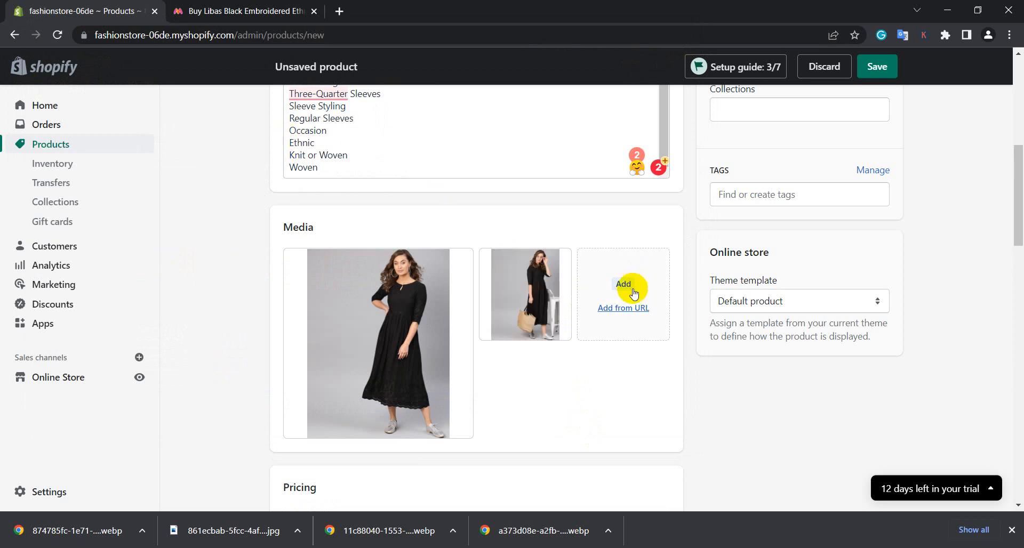
pyautogui.click(627, 286)
pyautogui.click(226, 121)
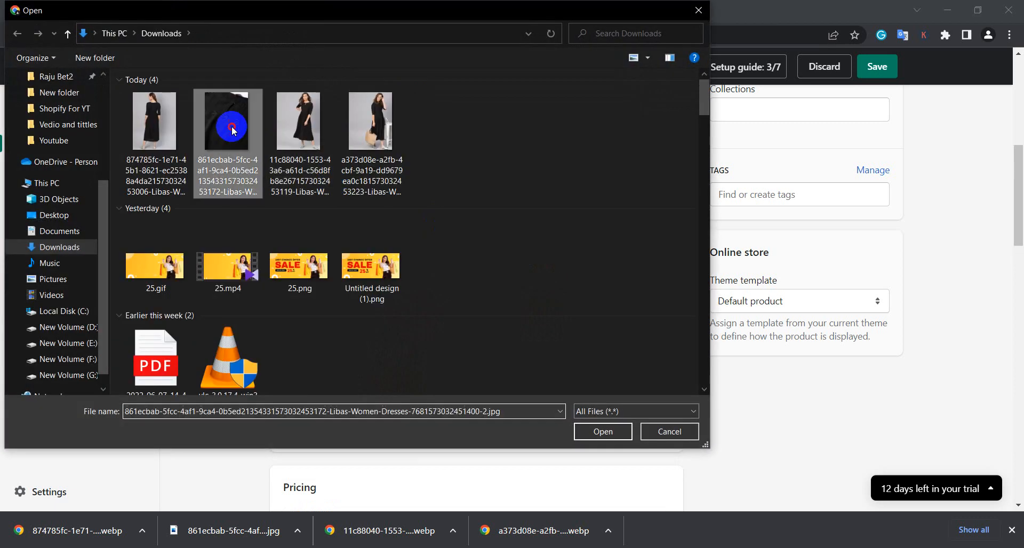
pyautogui.click(600, 432)
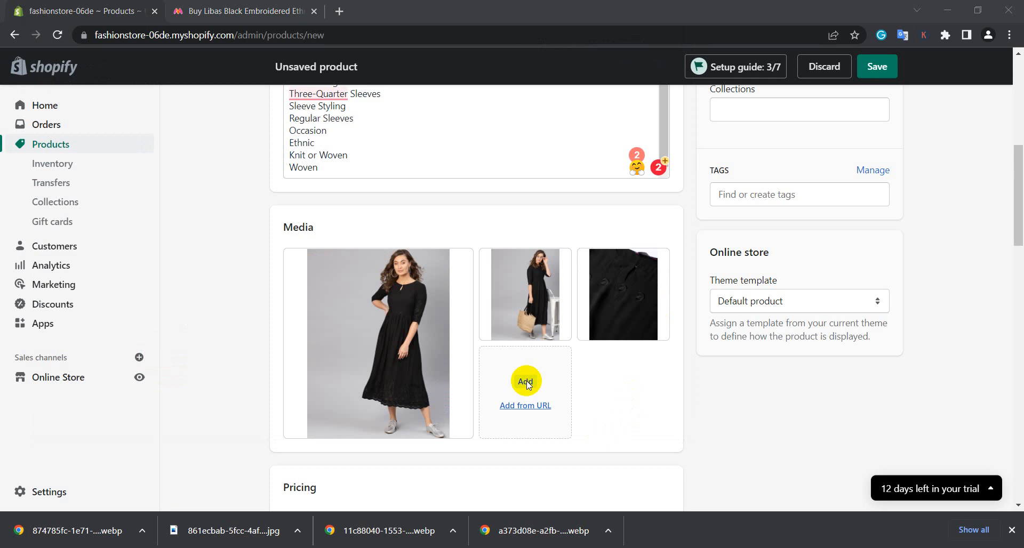
# Step: Add the 11c88040 full-length front photo from Downloads once more as the fourth product media item
pyautogui.click(526, 379)
pyautogui.click(359, 178)
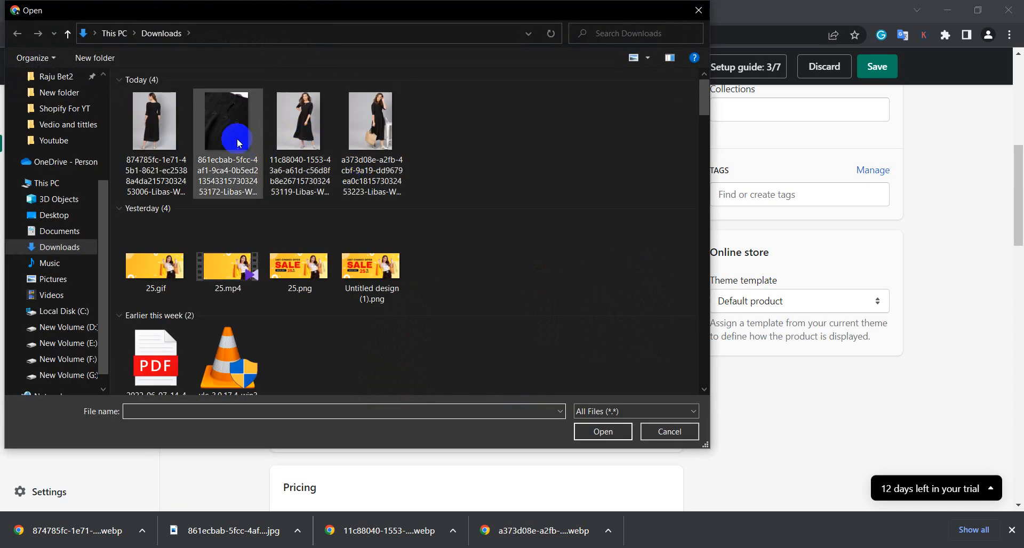
pyautogui.click(312, 138)
pyautogui.click(623, 433)
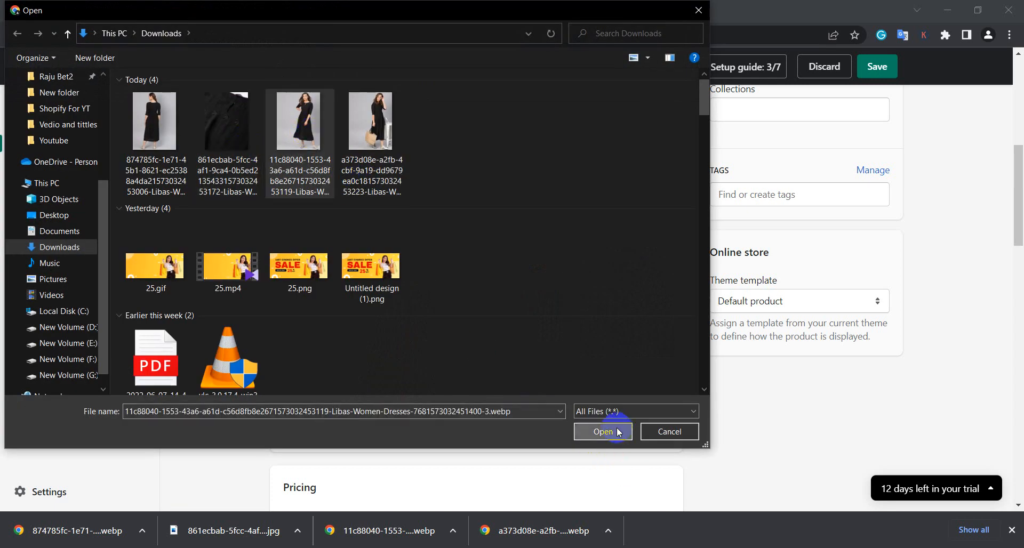
pyautogui.click(401, 319)
# Step: Examine the product's Pricing section, looking at the Price and Compare at price fields
pyautogui.scroll(-4, 400, 317)
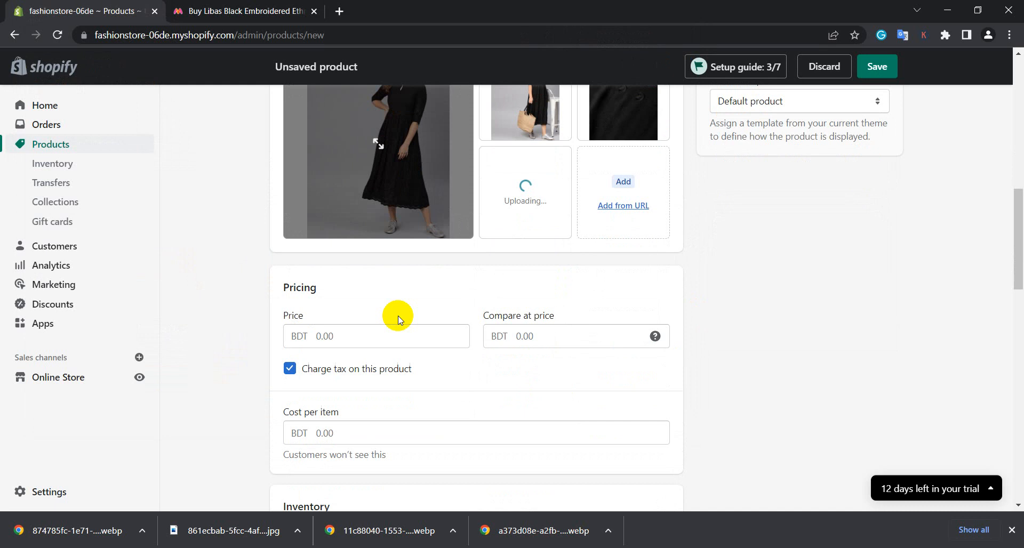
pyautogui.scroll(-1, 373, 248)
pyautogui.moveTo(290, 220); pyautogui.dragTo(362, 227)
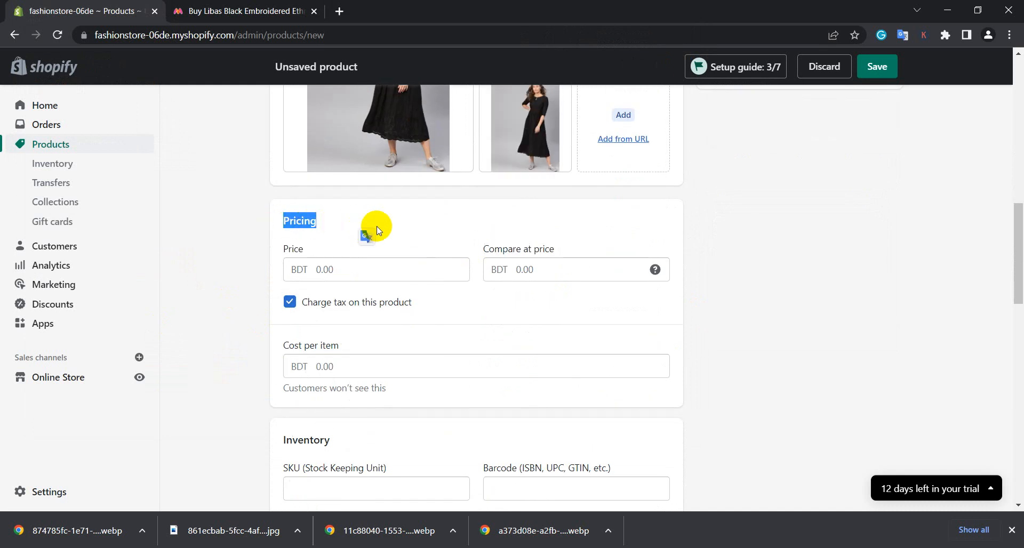
pyautogui.click(381, 227)
pyautogui.moveTo(282, 249)
pyautogui.mouseDown()
pyautogui.moveTo(359, 249)
pyautogui.moveTo(293, 247)
pyautogui.mouseUp()
pyautogui.moveTo(482, 249); pyautogui.dragTo(571, 259)
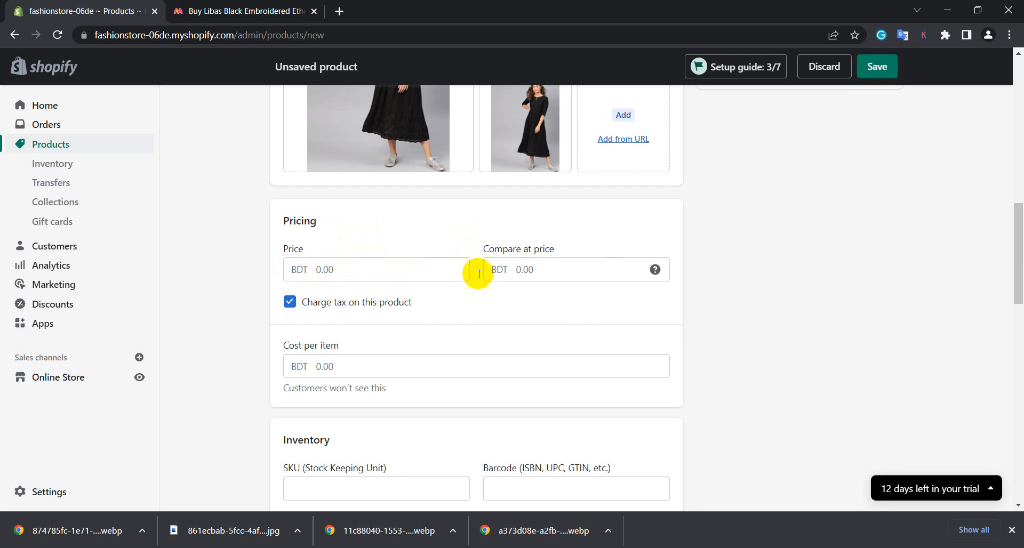
pyautogui.click(546, 270)
pyautogui.moveTo(484, 253); pyautogui.dragTo(552, 250)
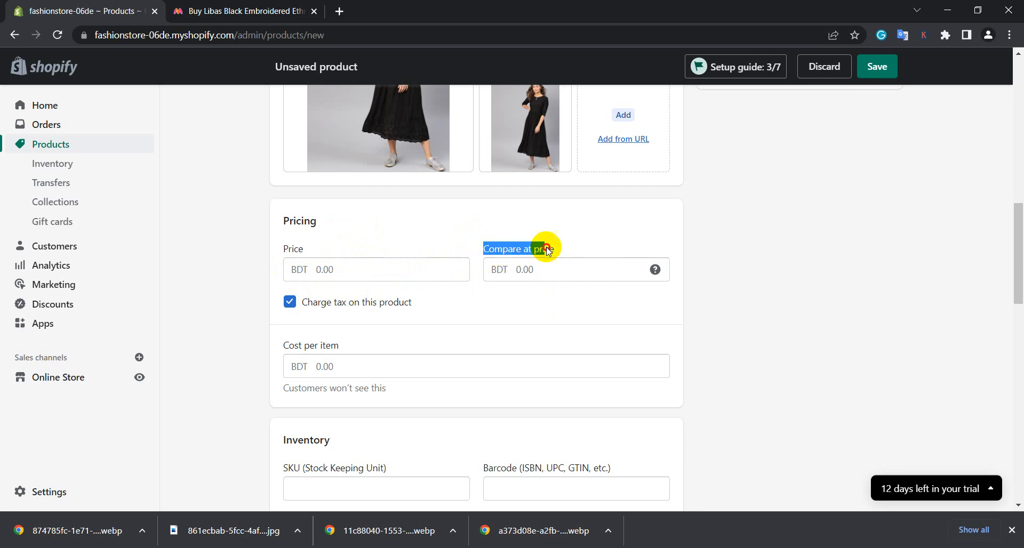
# Step: Set the product's compare-at price to BDT 450 and its price to BDT 320
pyautogui.click(548, 268)
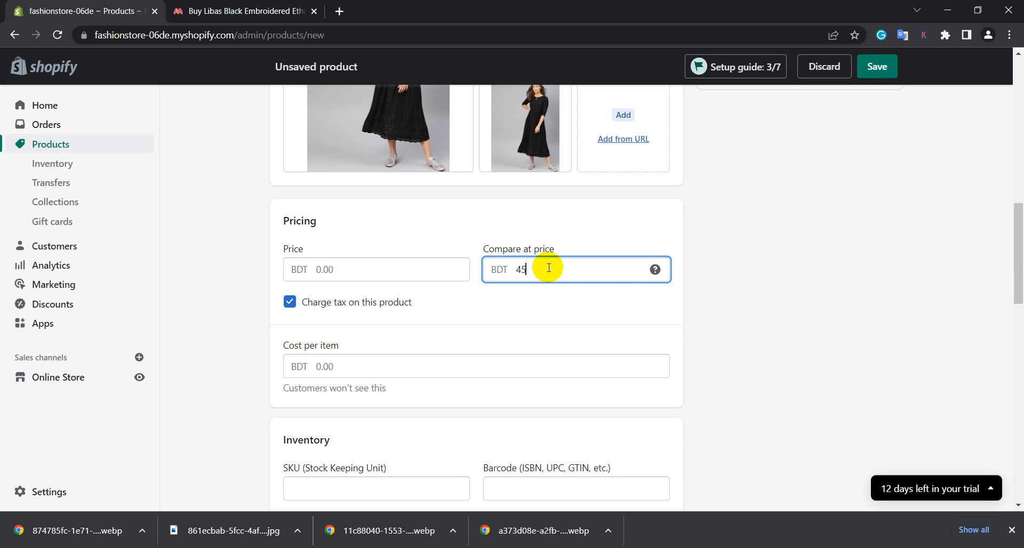
pyautogui.click(494, 271)
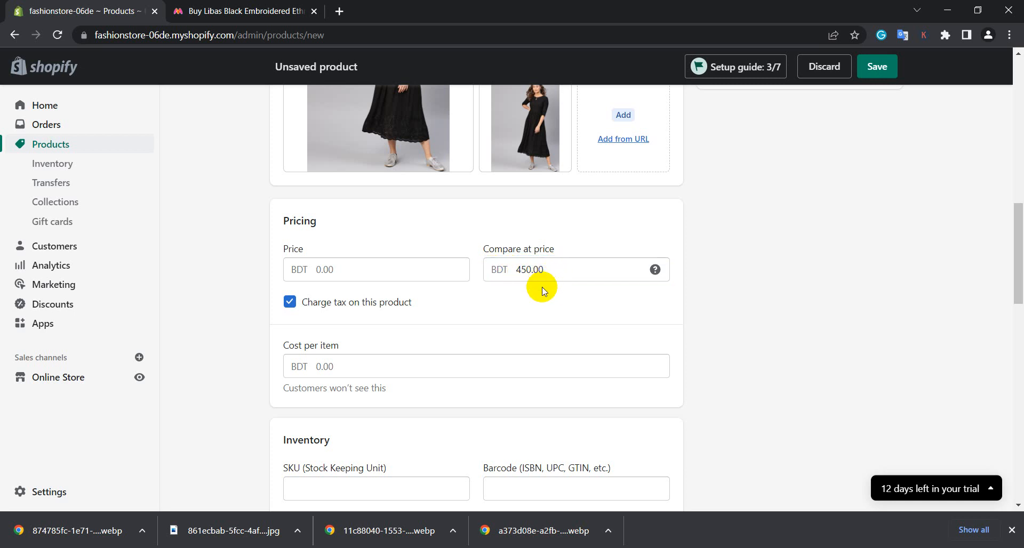
pyautogui.click(336, 267)
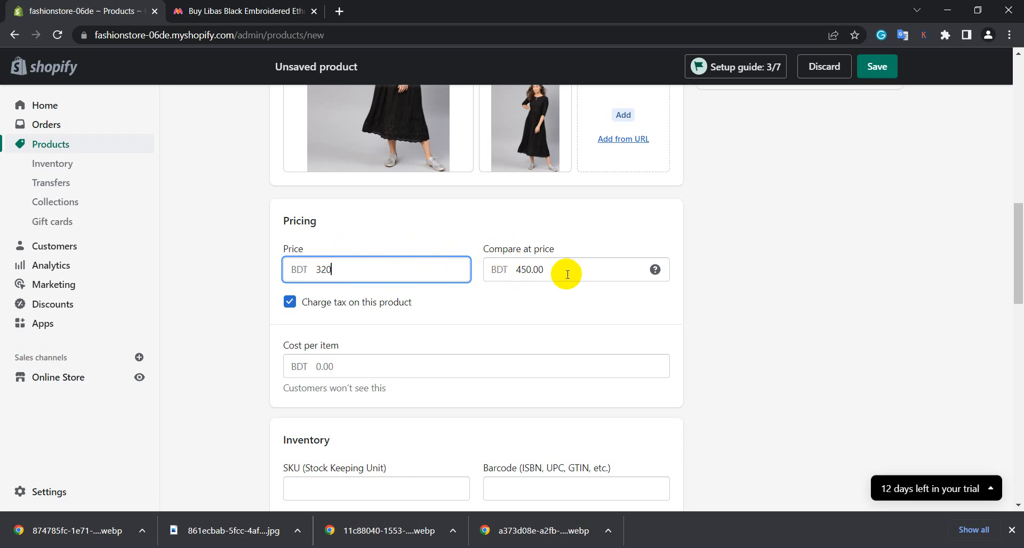
pyautogui.moveTo(567, 270); pyautogui.dragTo(501, 270)
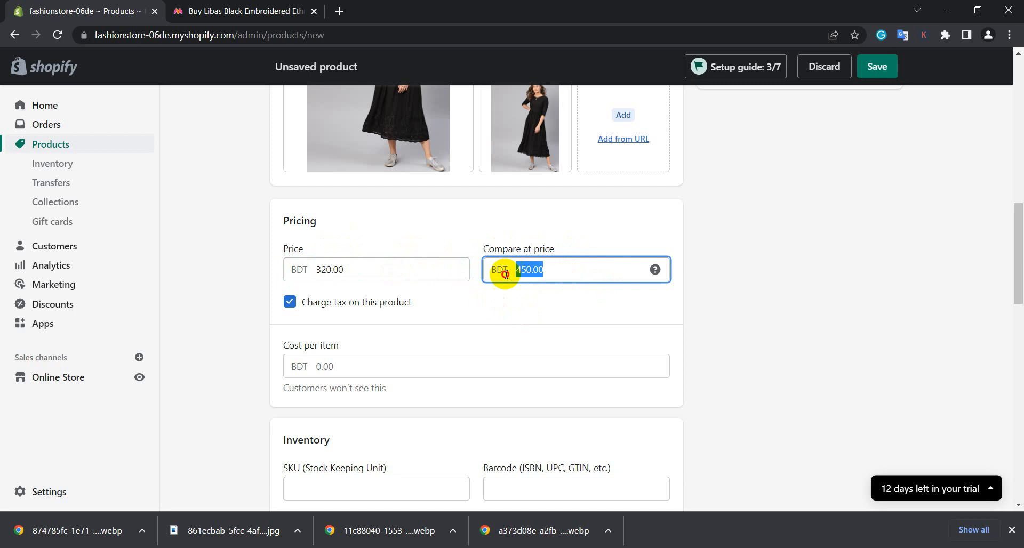
pyautogui.doubleClick(330, 269)
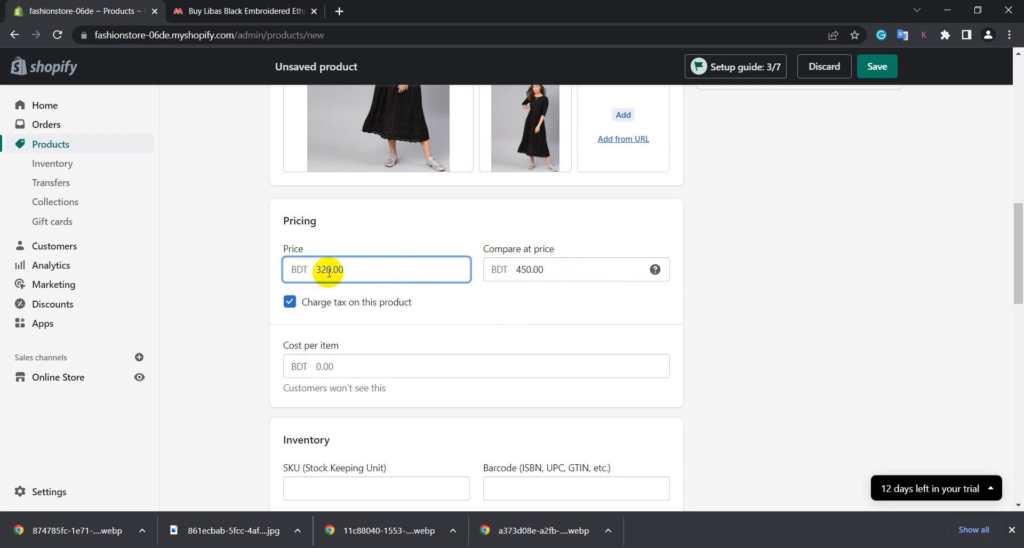
pyautogui.moveTo(344, 270); pyautogui.dragTo(312, 272)
pyautogui.click(332, 270)
# Step: Set the product's cost per item to BDT 250
pyautogui.scroll(-2, 366, 246)
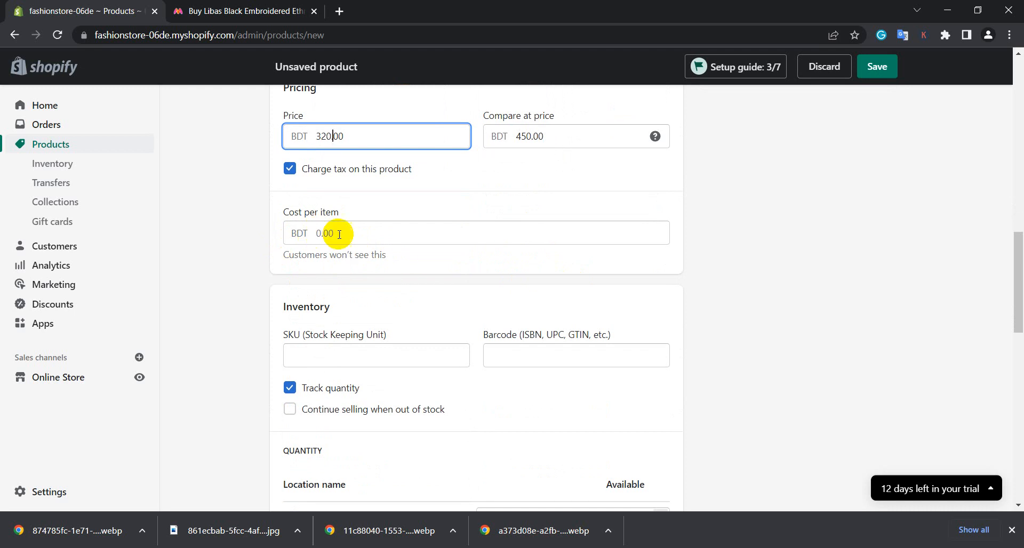
pyautogui.click(370, 233)
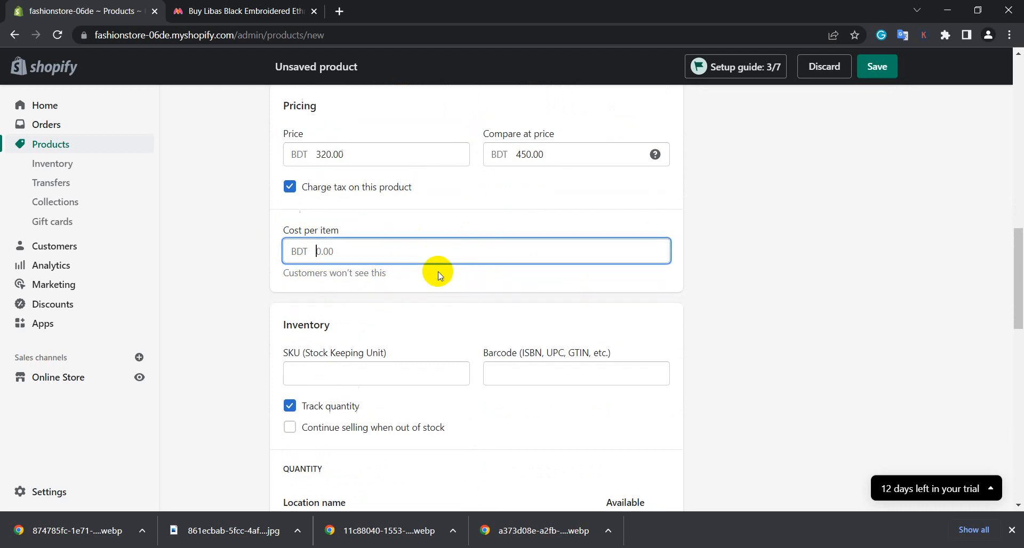
pyautogui.scroll(2, 438, 275)
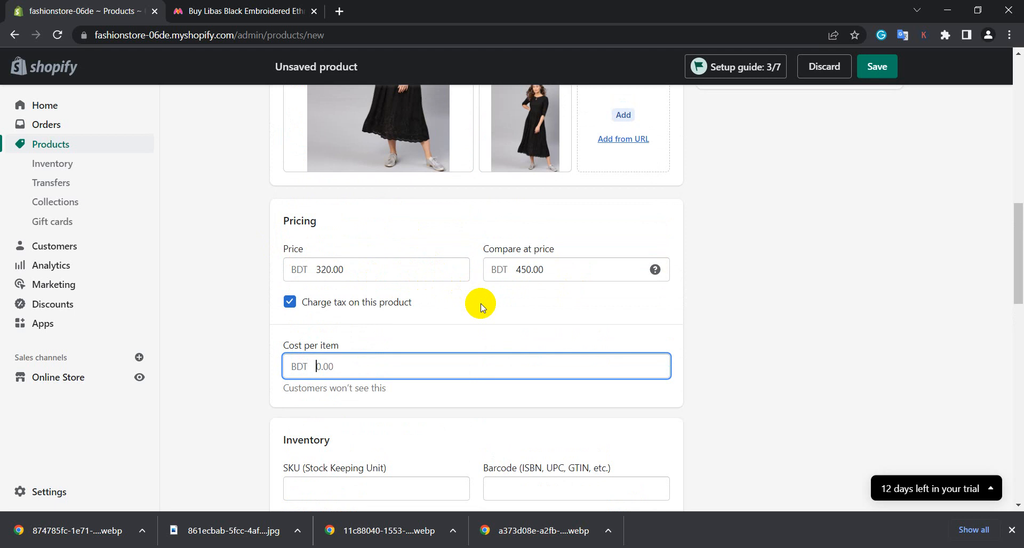
pyautogui.write('28')
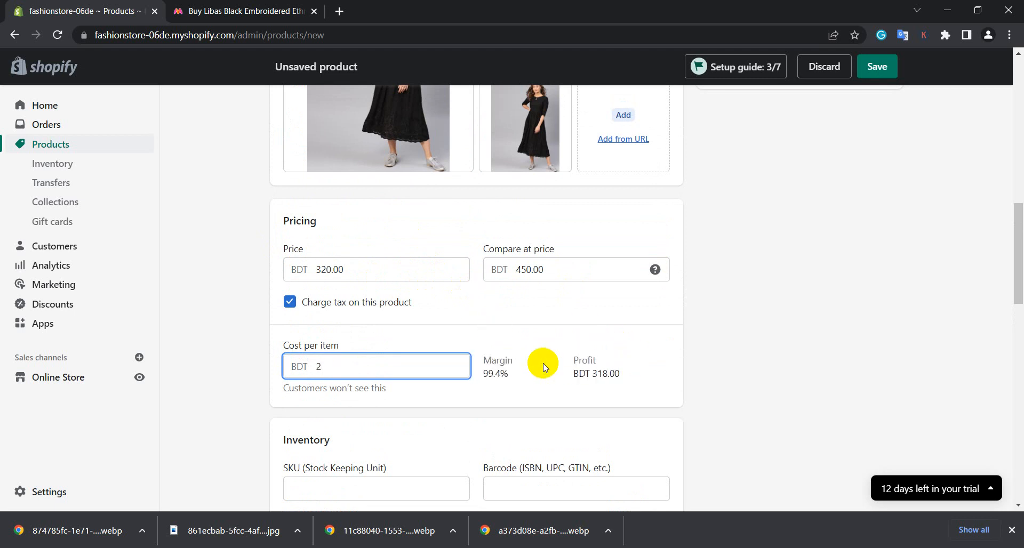
pyautogui.scroll(-2, 543, 367)
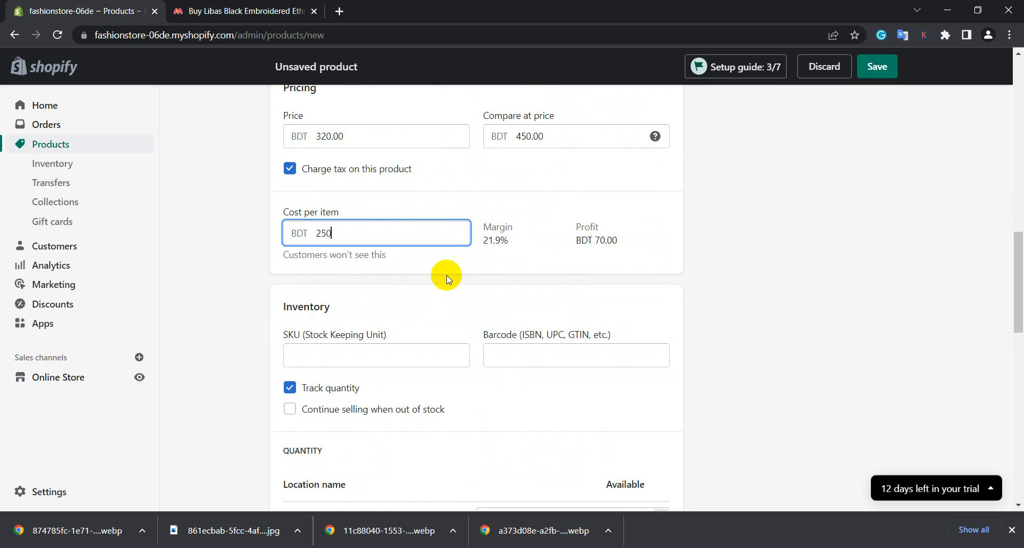
# Step: Look over the dress's Myntra page, return to the Shopify product form, and set the SKU to 15026
pyautogui.click(264, 8)
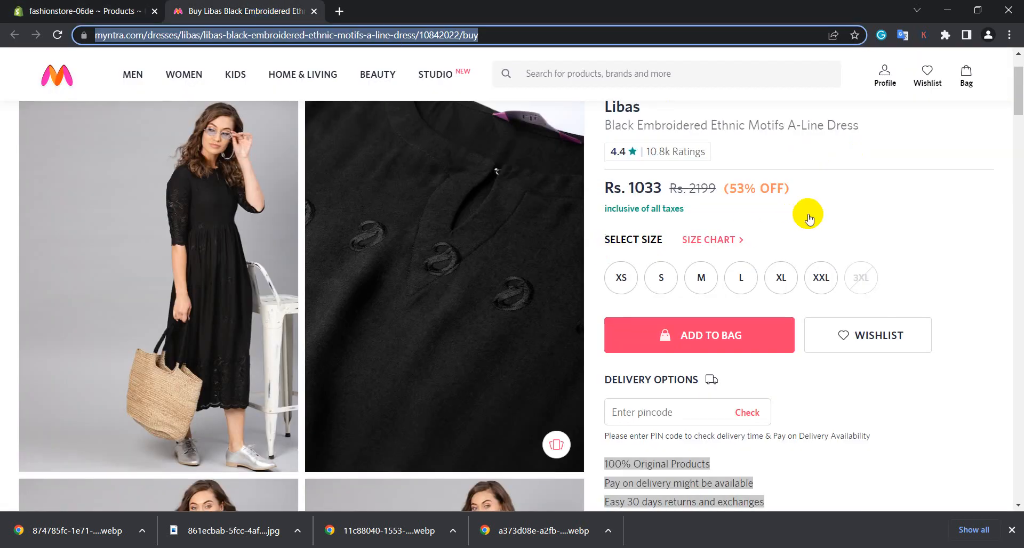
pyautogui.scroll(-4, 808, 219)
pyautogui.click(854, 319)
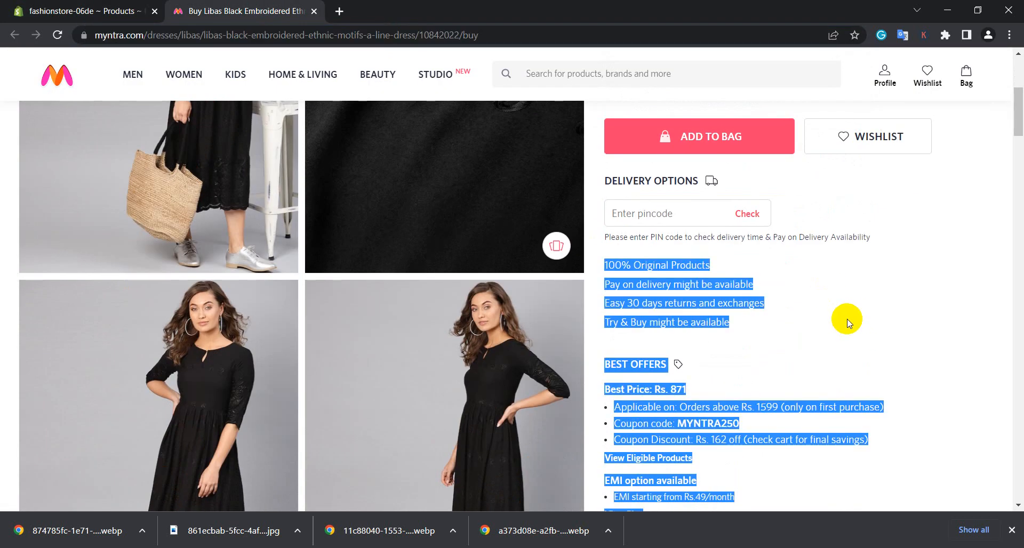
pyautogui.scroll(-5, 859, 290)
pyautogui.scroll(10, 816, 235)
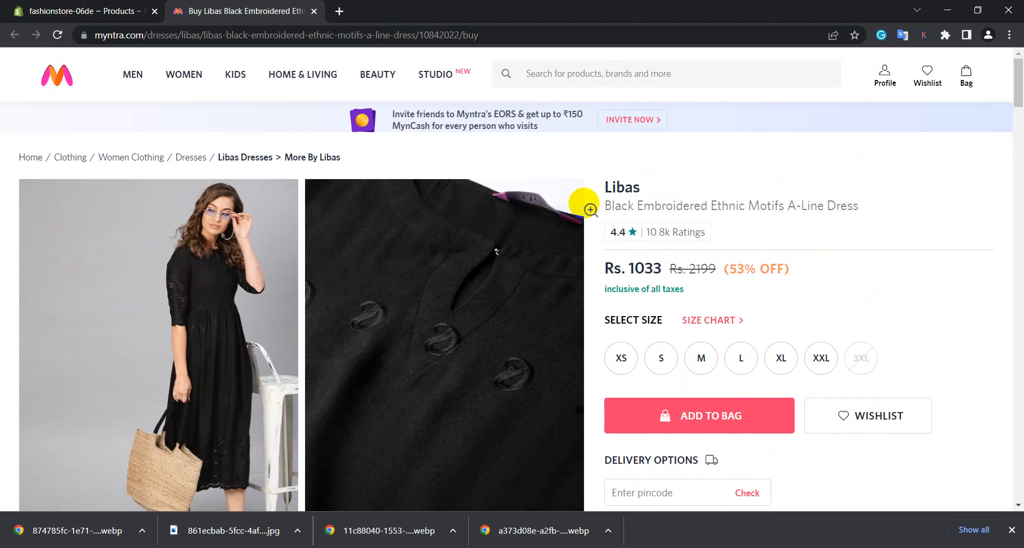
pyautogui.click(77, 8)
pyautogui.write('.00')
pyautogui.click(361, 361)
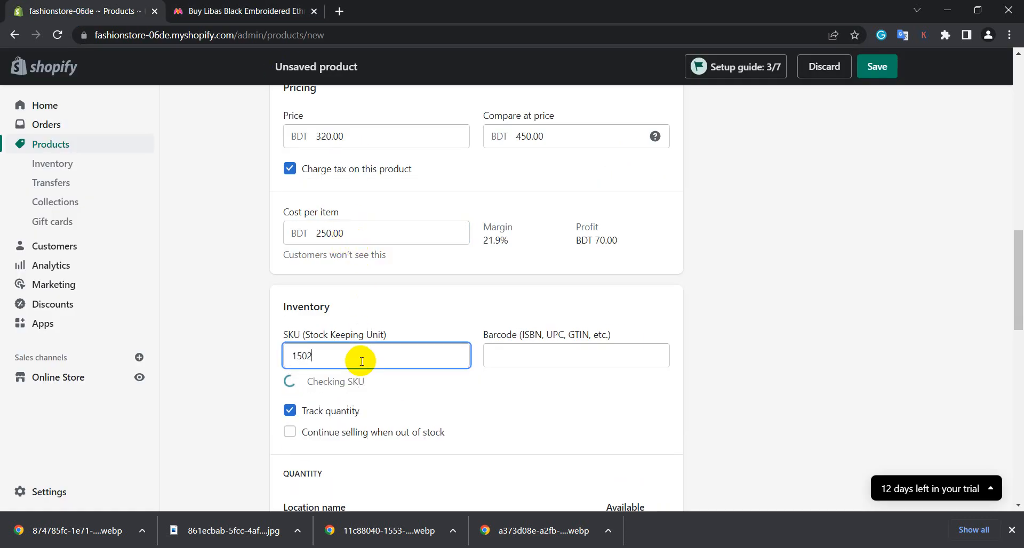
pyautogui.click(485, 350)
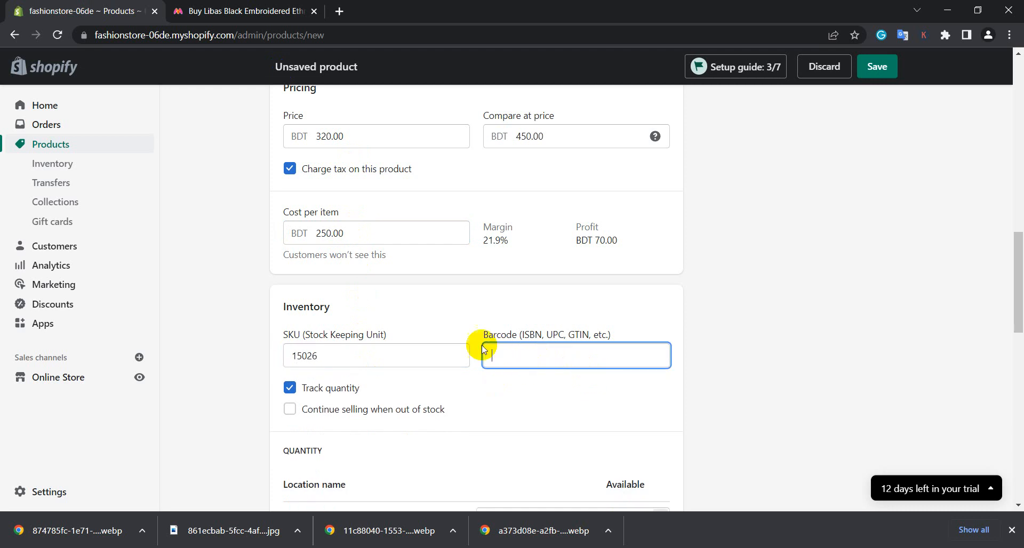
pyautogui.click(475, 340)
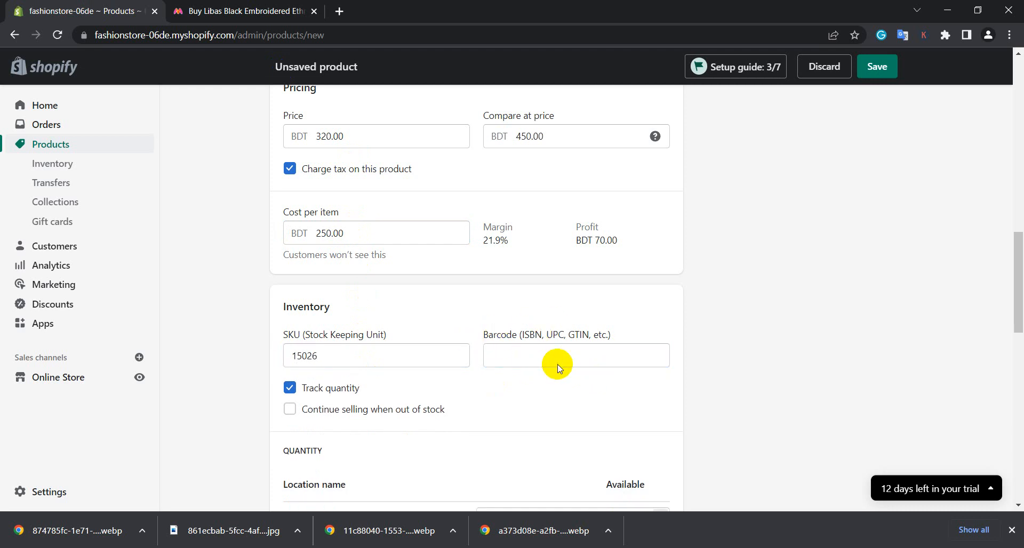
# Step: Set the available quantity at the shop location to 142
pyautogui.scroll(-5, 462, 360)
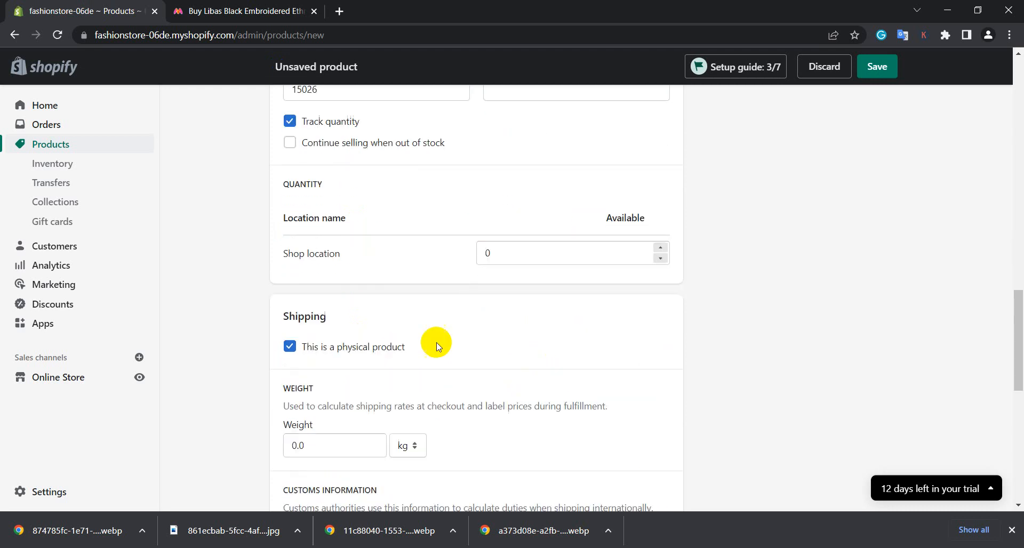
pyautogui.scroll(1, 397, 175)
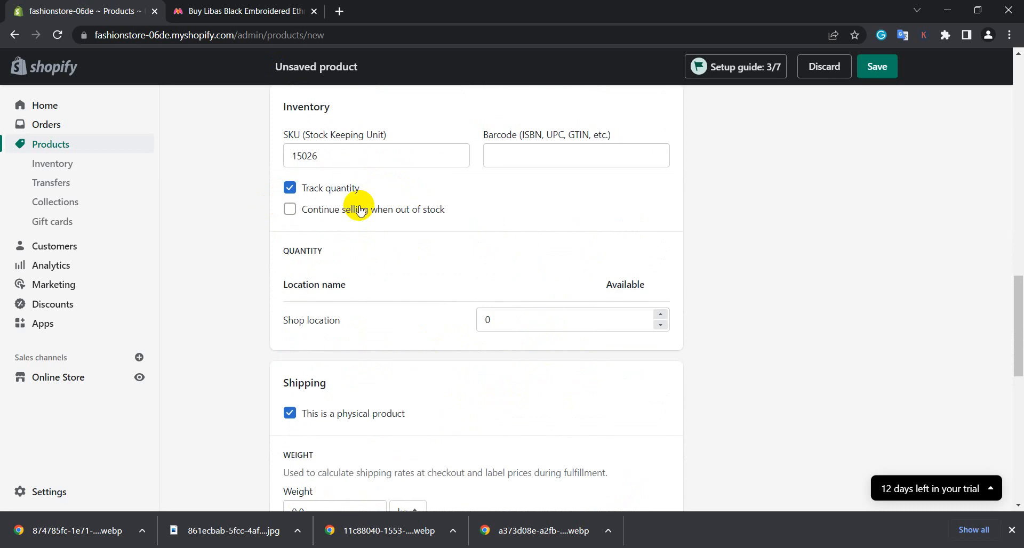
pyautogui.moveTo(283, 251); pyautogui.dragTo(339, 251)
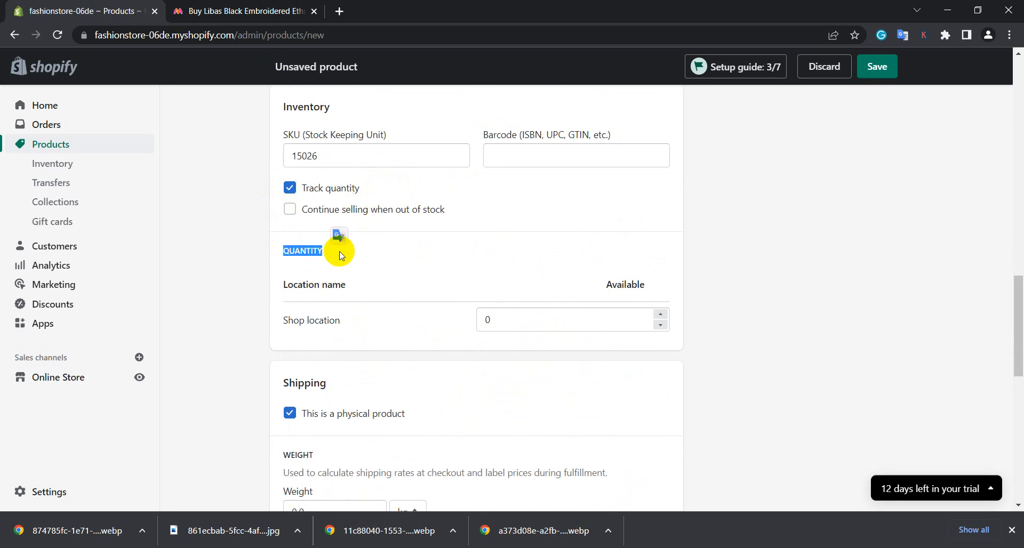
pyautogui.click(384, 248)
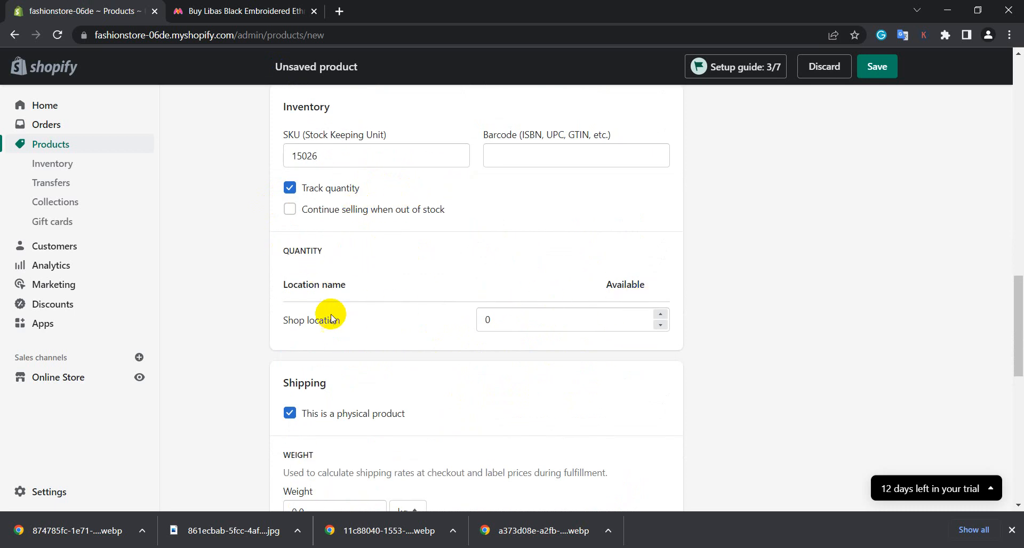
pyautogui.click(534, 319)
pyautogui.scroll(5, 525, 322)
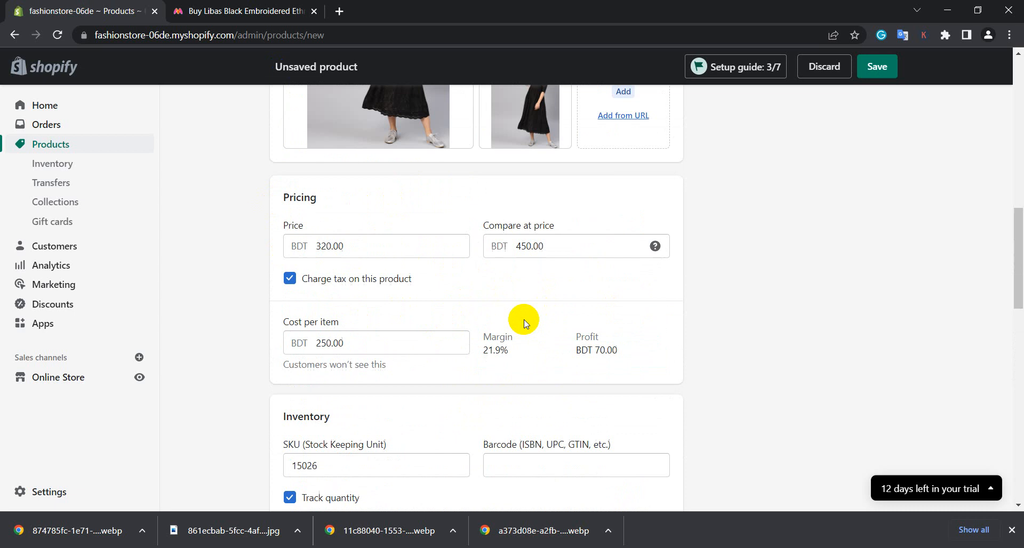
pyautogui.click(277, 10)
pyautogui.click(94, 5)
pyautogui.scroll(5, 350, 219)
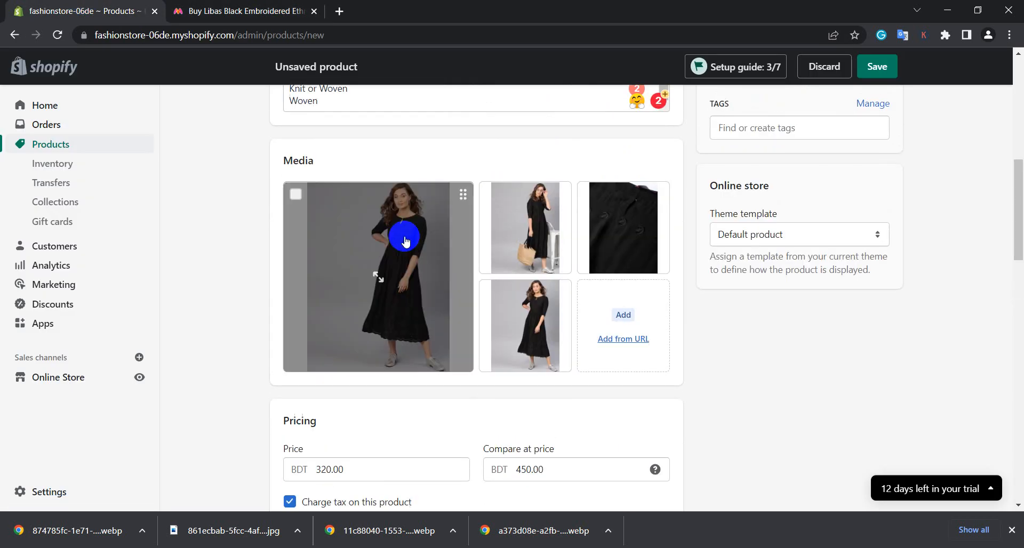
pyautogui.moveTo(403, 235); pyautogui.dragTo(514, 268)
pyautogui.scroll(-7, 514, 267)
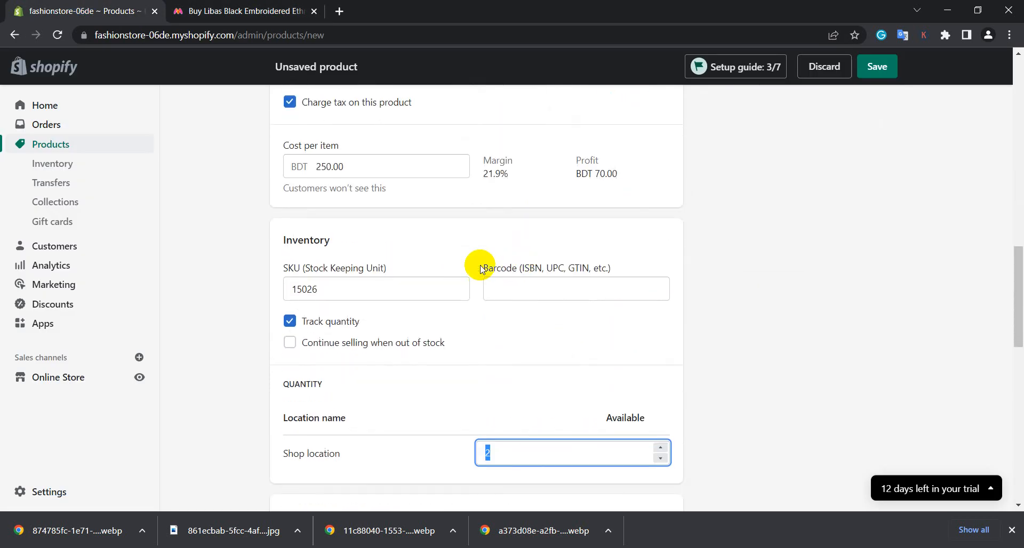
pyautogui.click(529, 454)
# Step: Keep kg as the shipping weight unit and choose Bangladesh as the country/region of origin
pyautogui.scroll(-6, 534, 445)
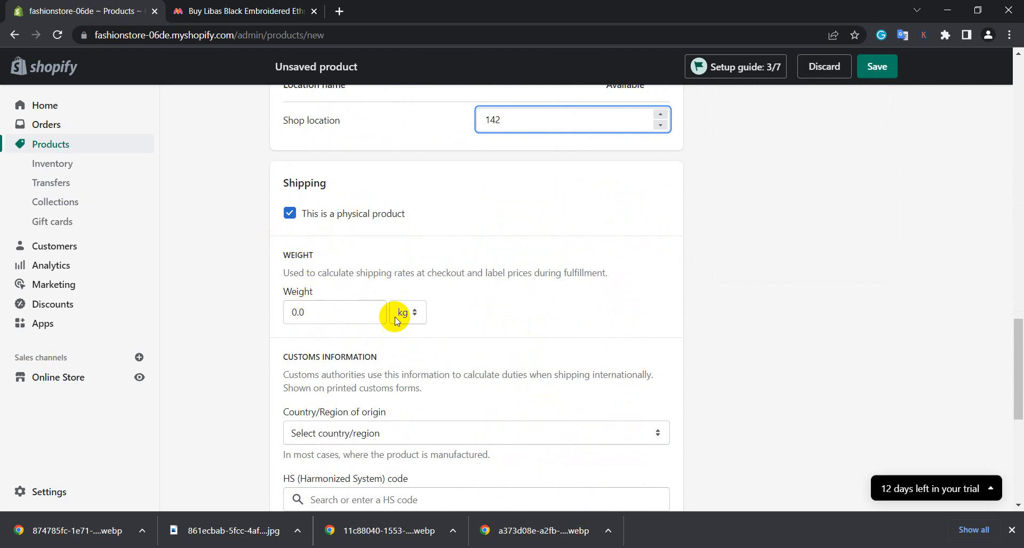
pyautogui.click(403, 320)
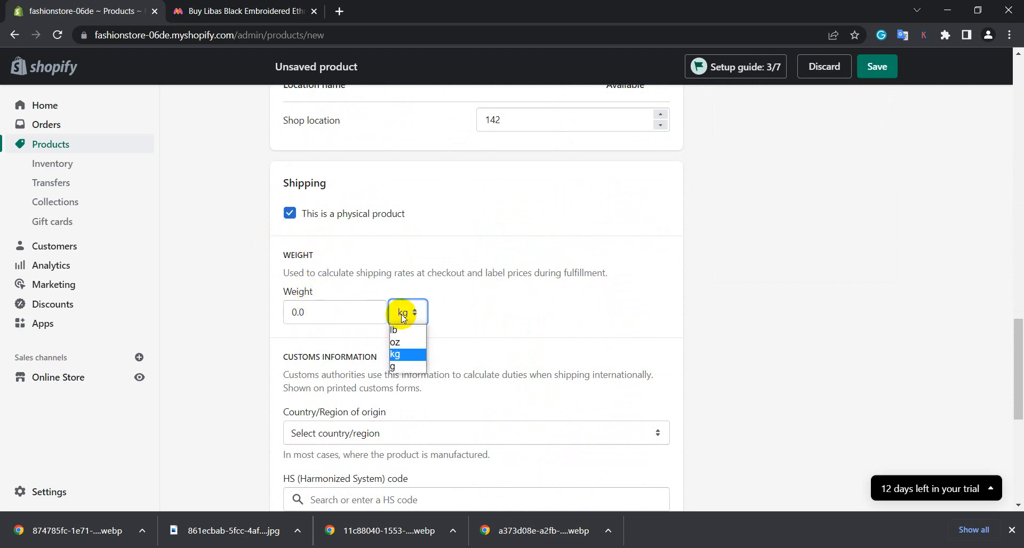
pyautogui.click(391, 359)
pyautogui.scroll(-5, 439, 265)
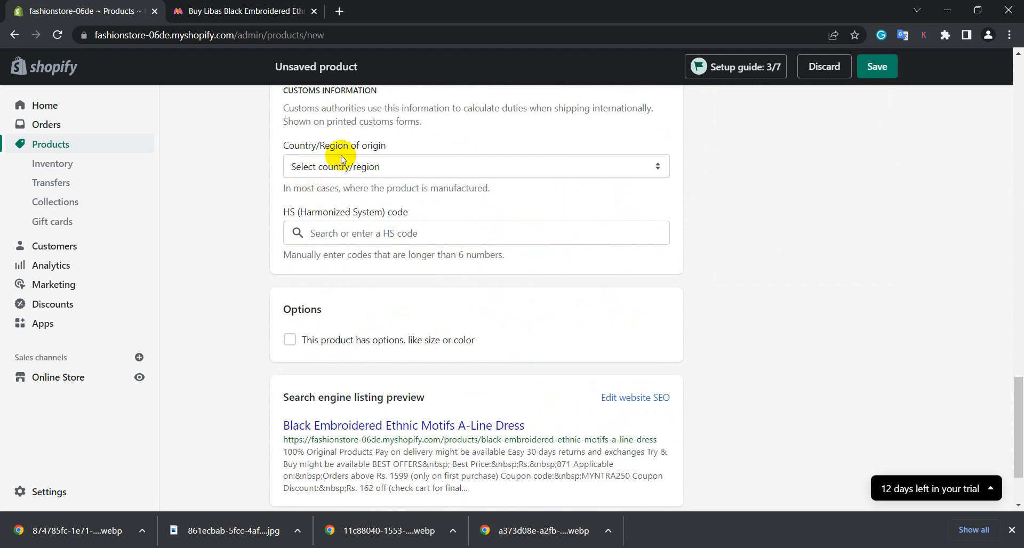
pyautogui.click(423, 169)
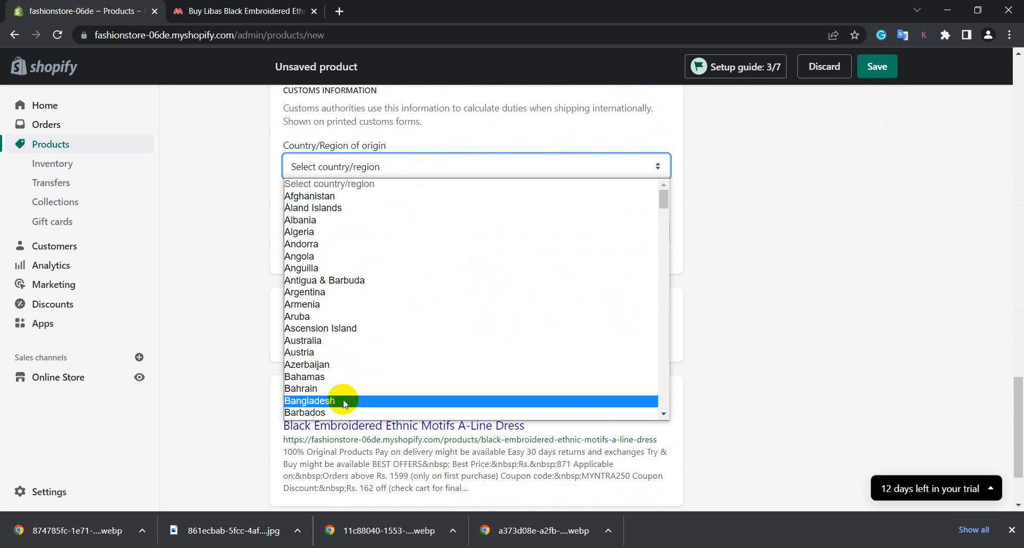
pyautogui.click(344, 400)
pyautogui.scroll(1, 479, 266)
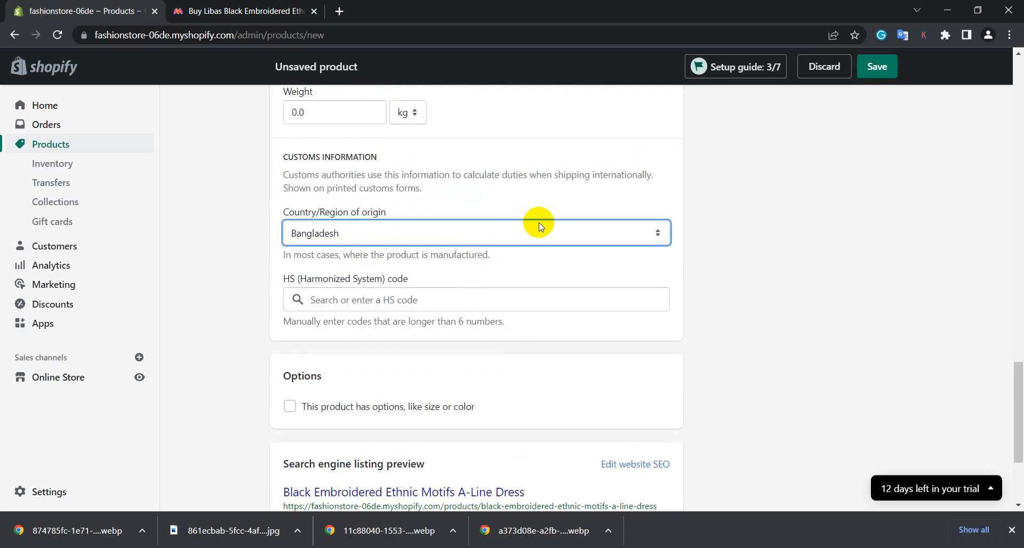
pyautogui.scroll(-1, 484, 290)
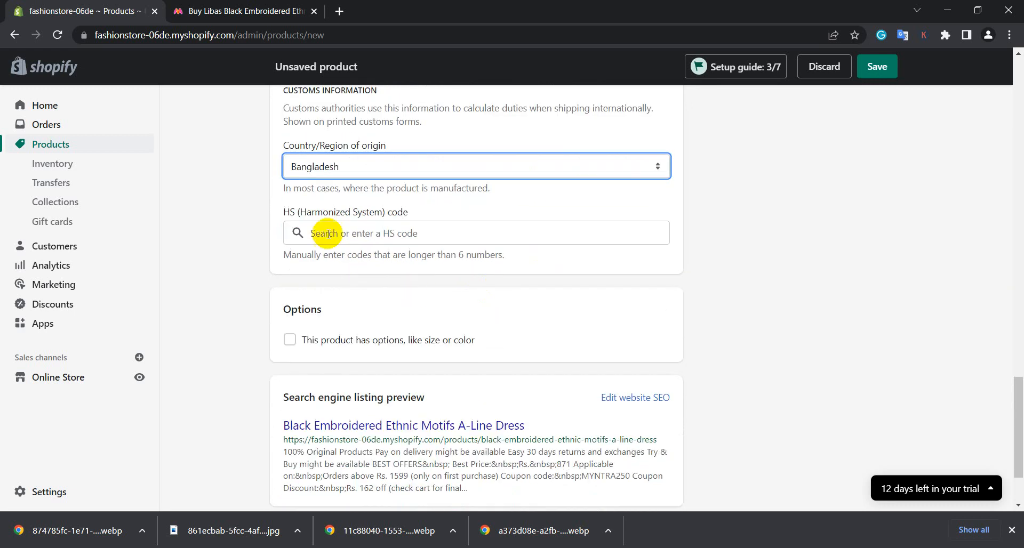
pyautogui.click(429, 229)
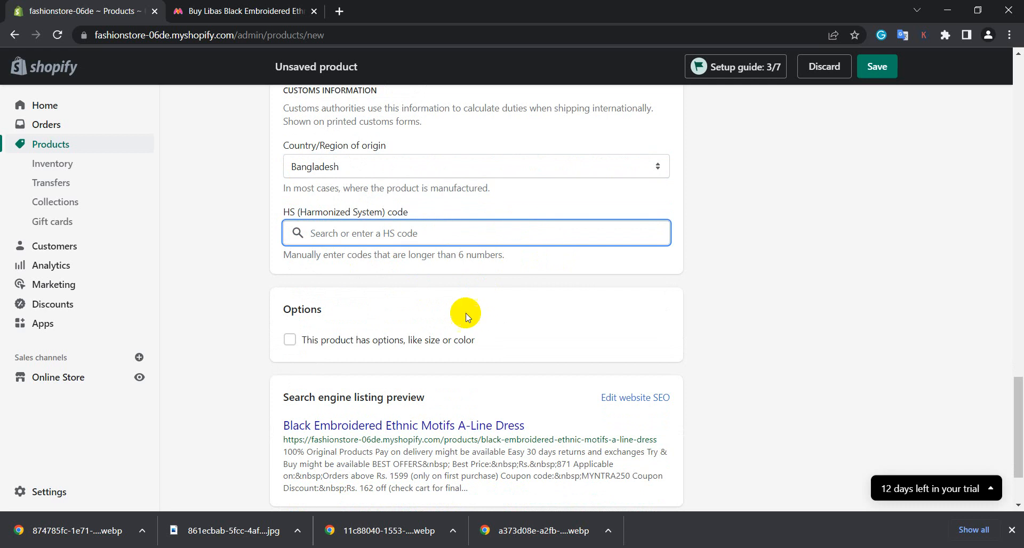
pyautogui.scroll(-2, 366, 313)
pyautogui.click(290, 236)
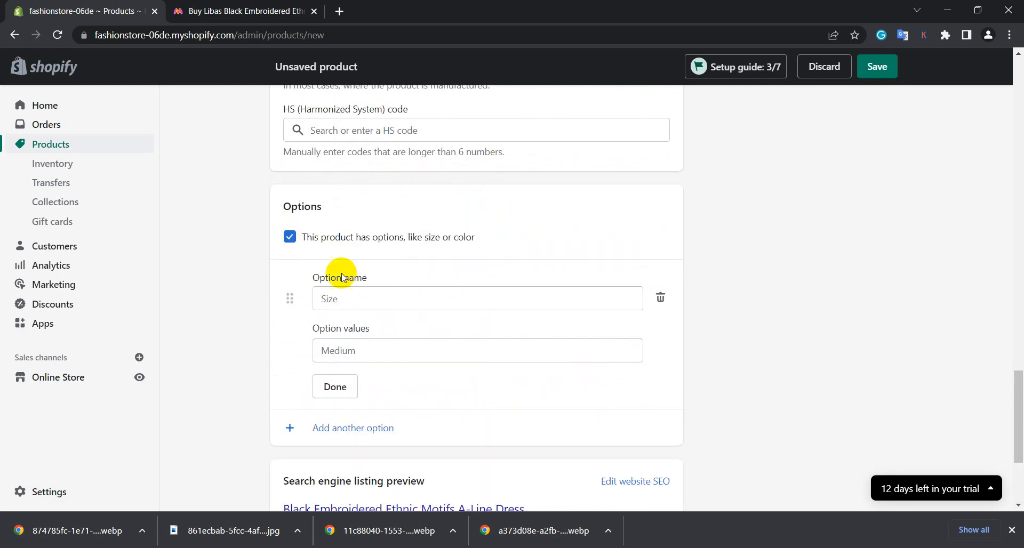
pyautogui.click(393, 295)
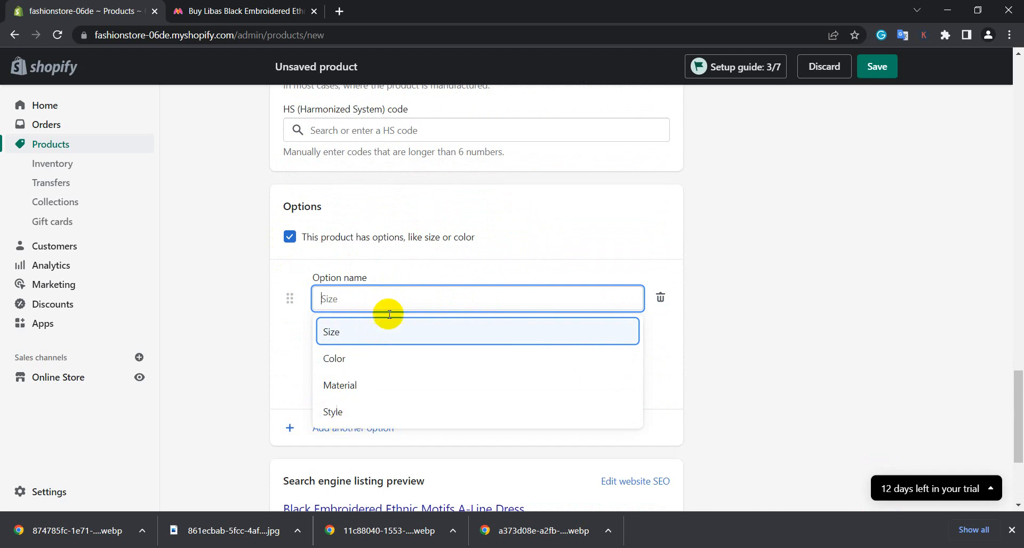
pyautogui.click(412, 268)
pyautogui.click(289, 238)
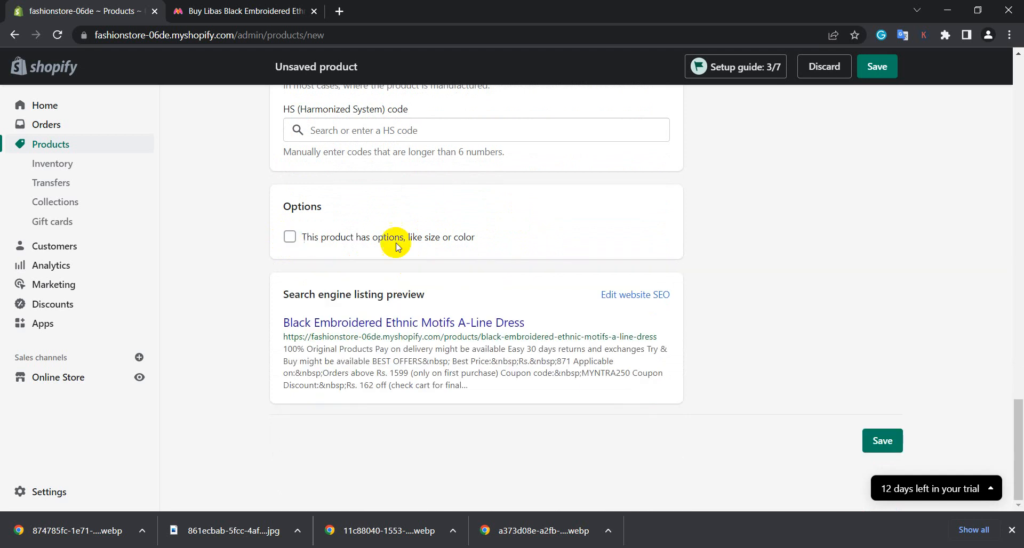
# Step: Open the website SEO fields for editing and review the page title, meta description and URL handle
pyautogui.click(649, 294)
pyautogui.scroll(-5, 512, 405)
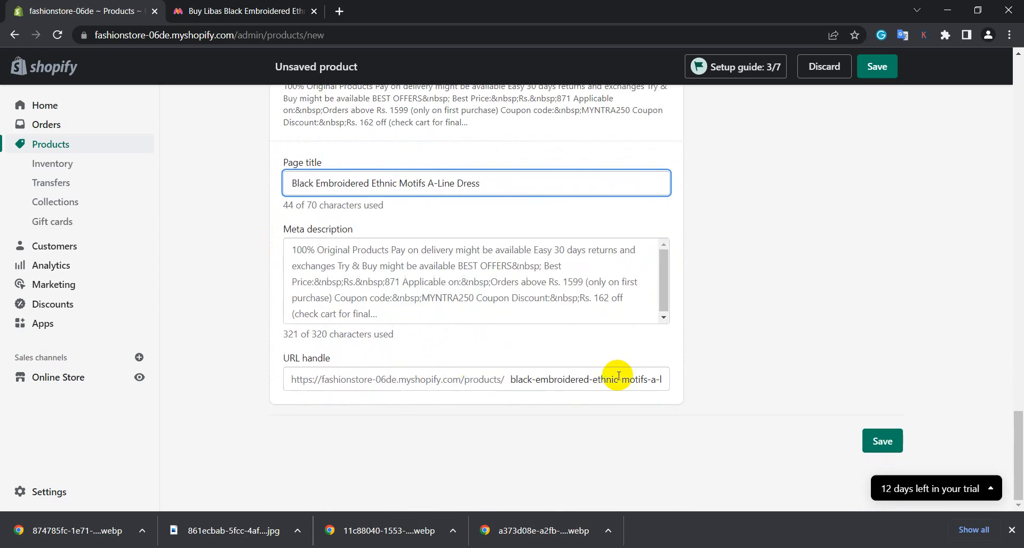
pyautogui.scroll(6, 613, 422)
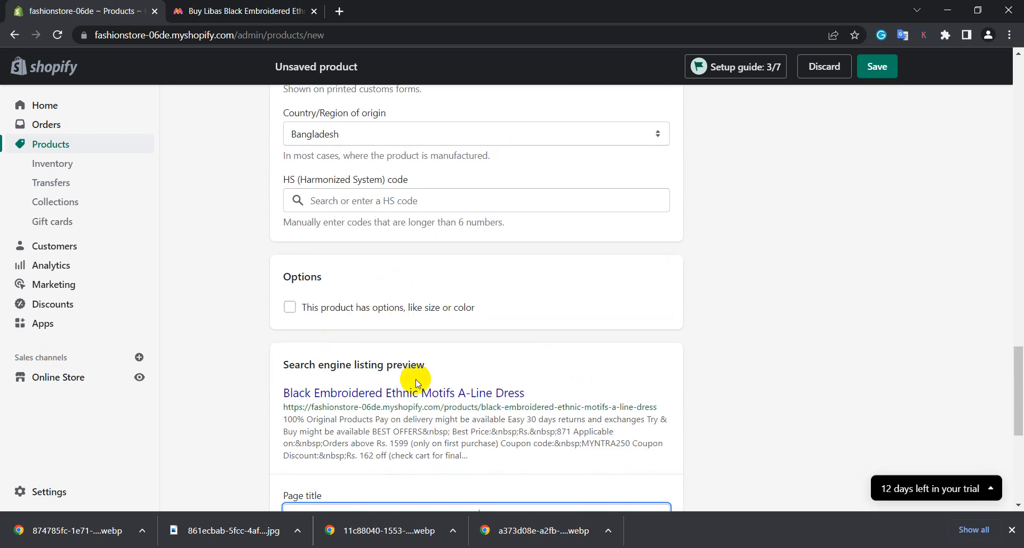
# Step: Set the dress's product status to Active
pyautogui.scroll(-6, 416, 383)
pyautogui.scroll(12, 816, 341)
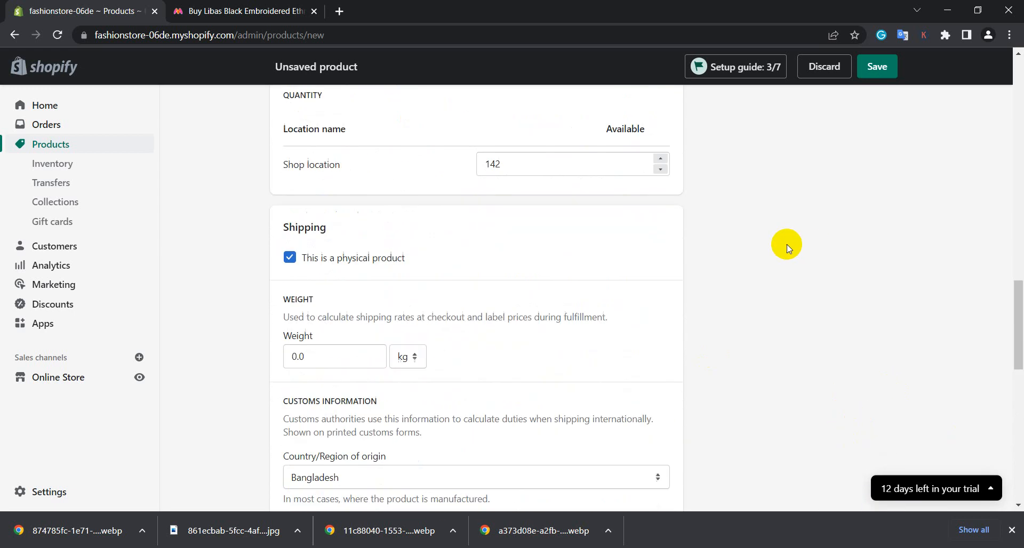
pyautogui.scroll(15, 786, 245)
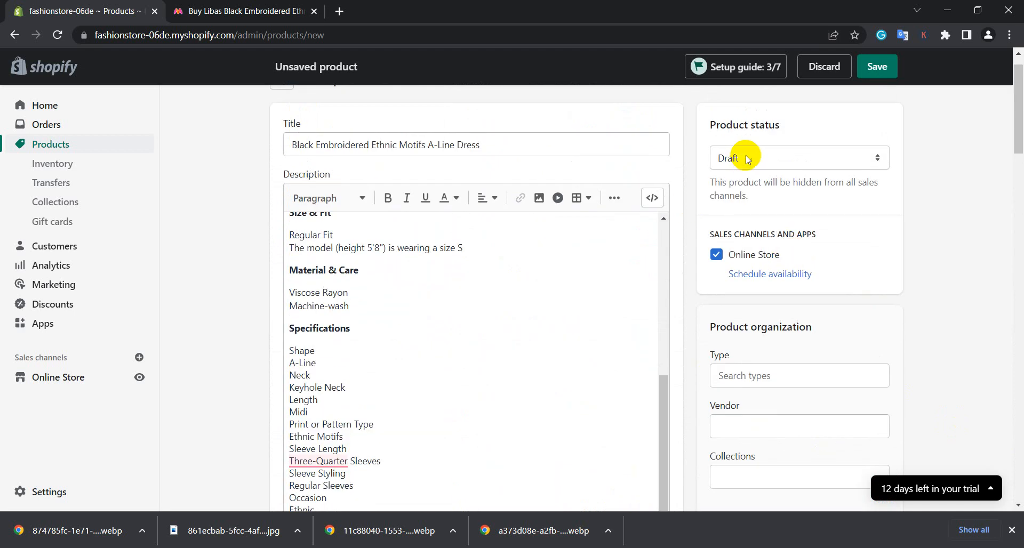
pyautogui.click(747, 159)
pyautogui.click(742, 177)
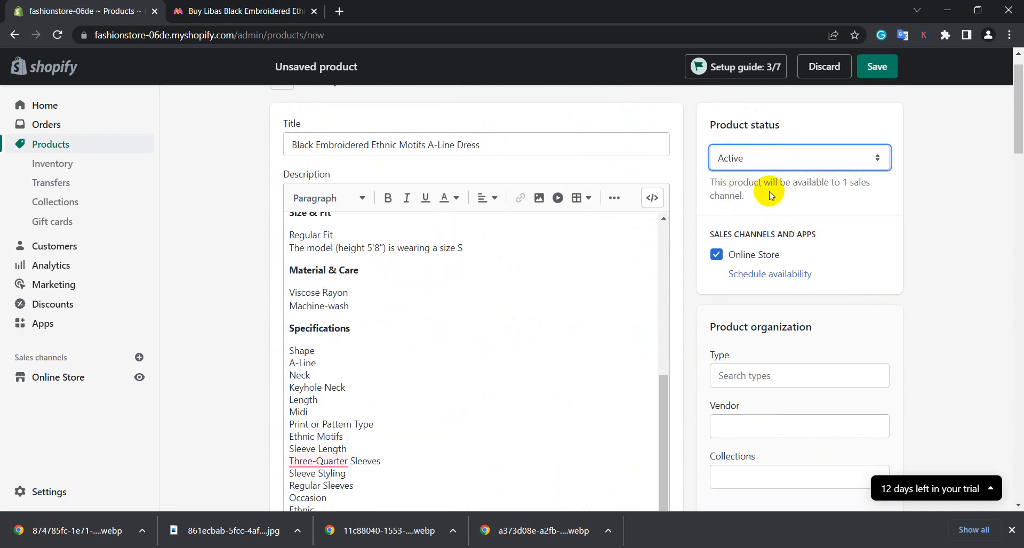
# Step: Switch the product status to Draft and back to Active
pyautogui.click(739, 160)
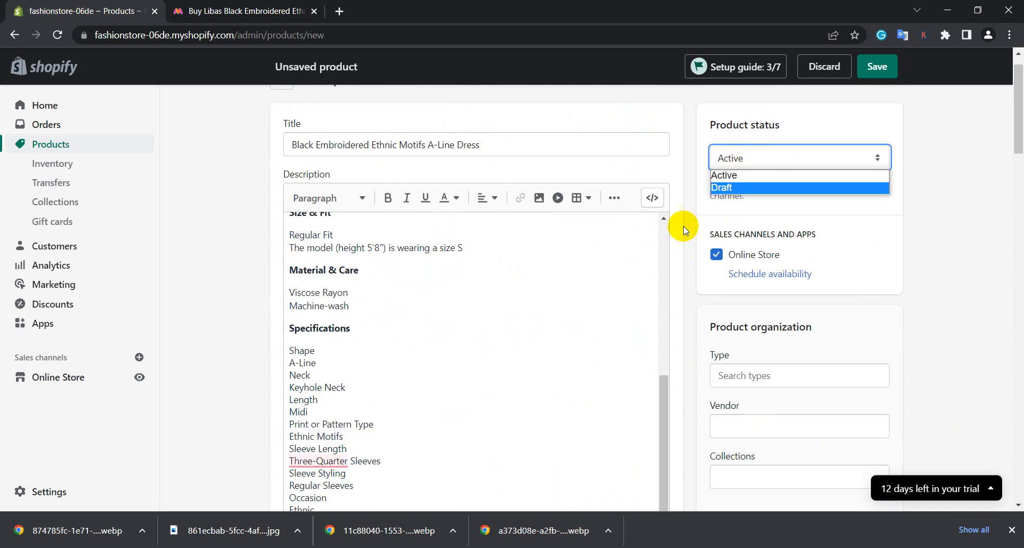
pyautogui.click(730, 188)
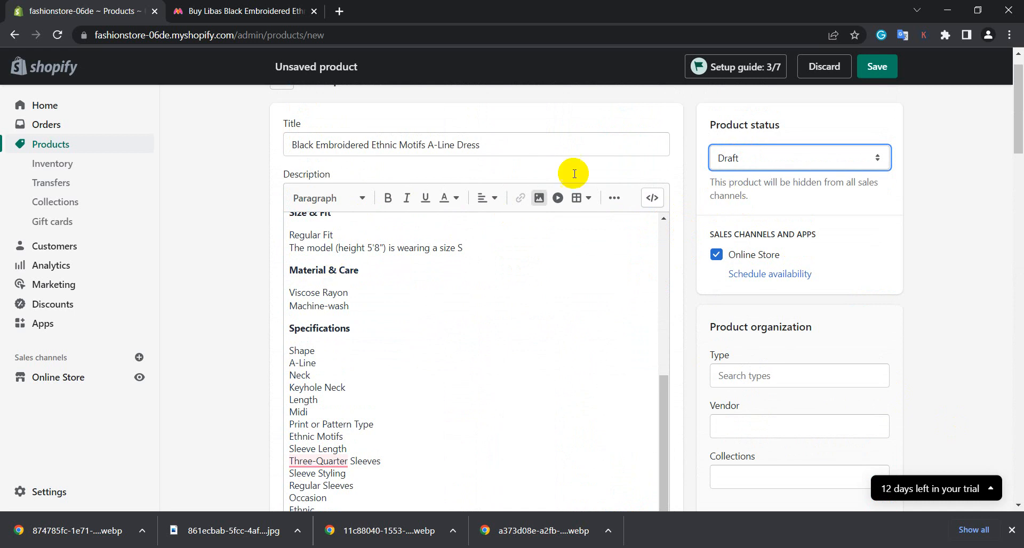
pyautogui.click(881, 68)
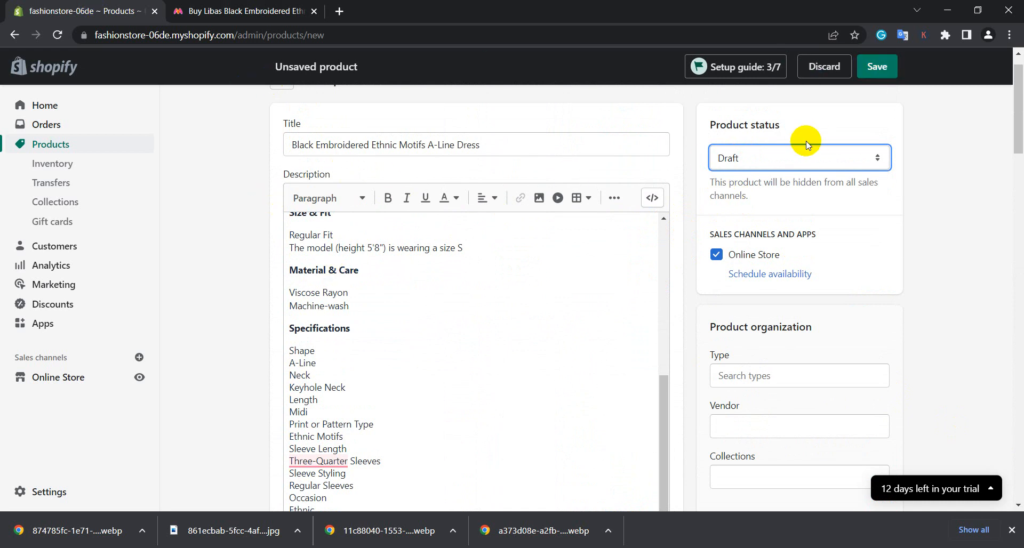
pyautogui.click(759, 156)
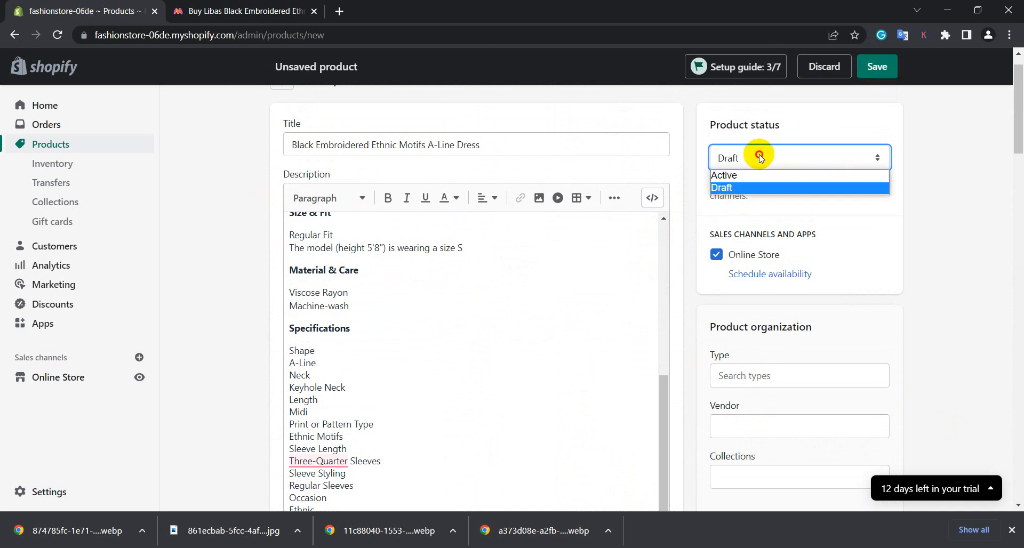
pyautogui.click(728, 175)
pyautogui.click(893, 64)
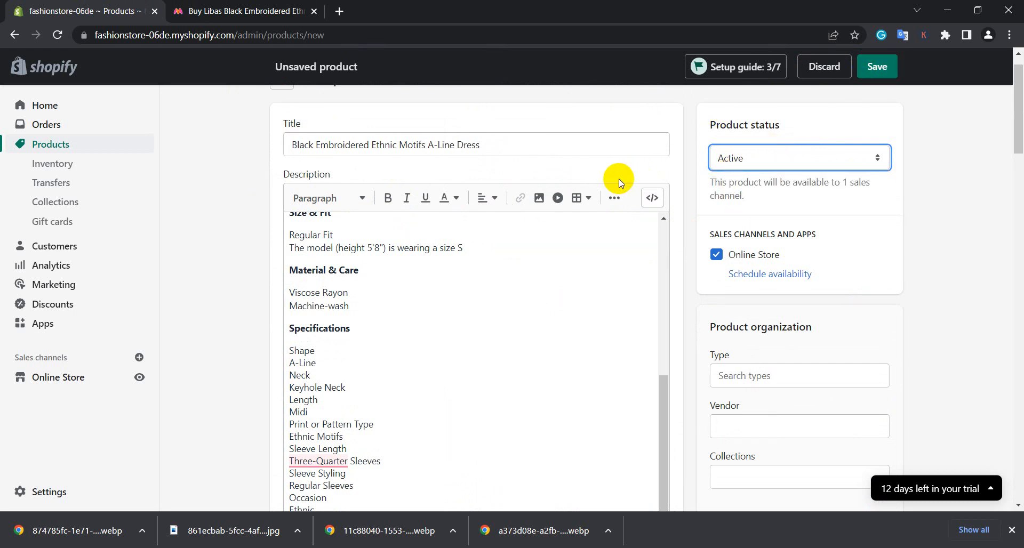
# Step: Assign the dress to the Women Collection collection and save the product
pyautogui.scroll(-3, 793, 206)
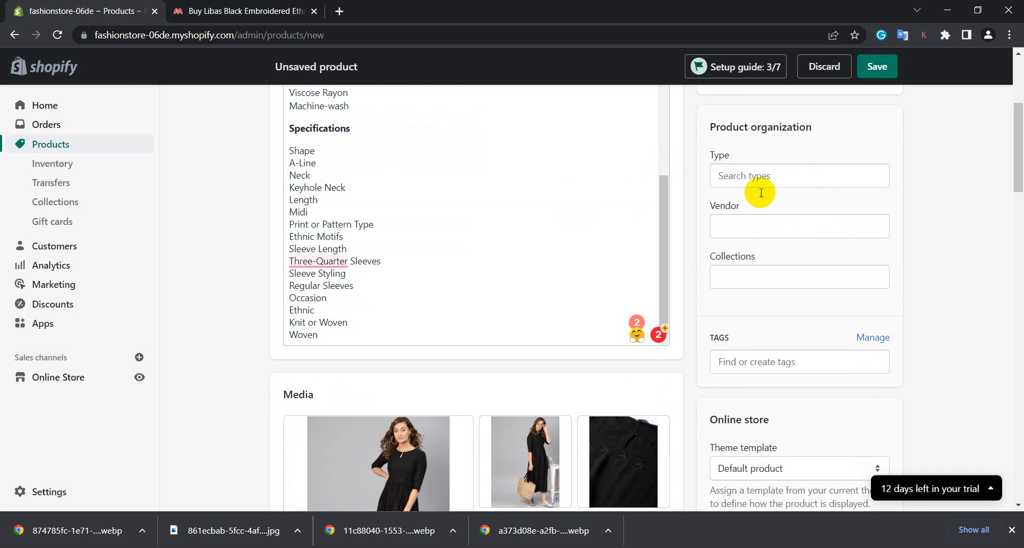
pyautogui.click(764, 226)
pyautogui.click(763, 274)
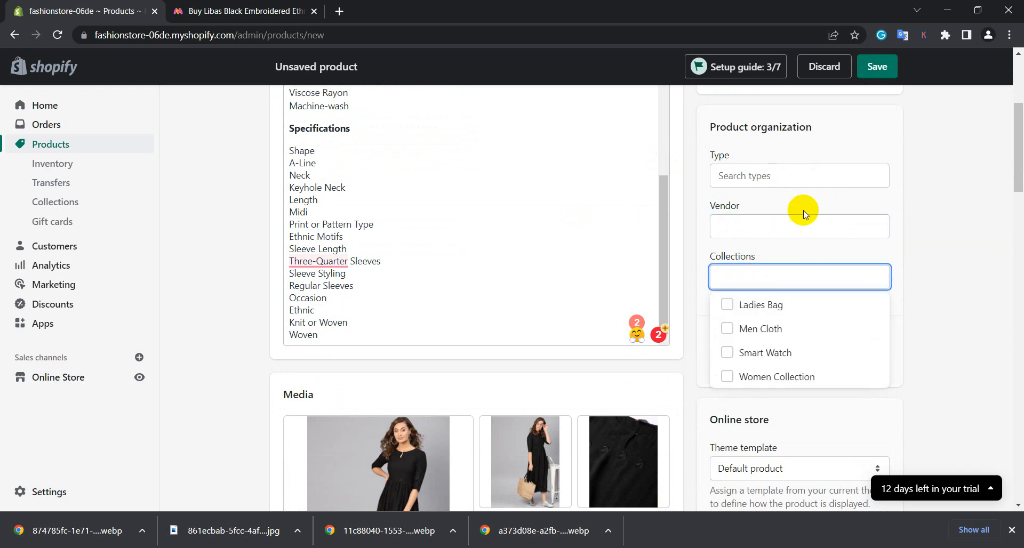
pyautogui.scroll(-2, 794, 214)
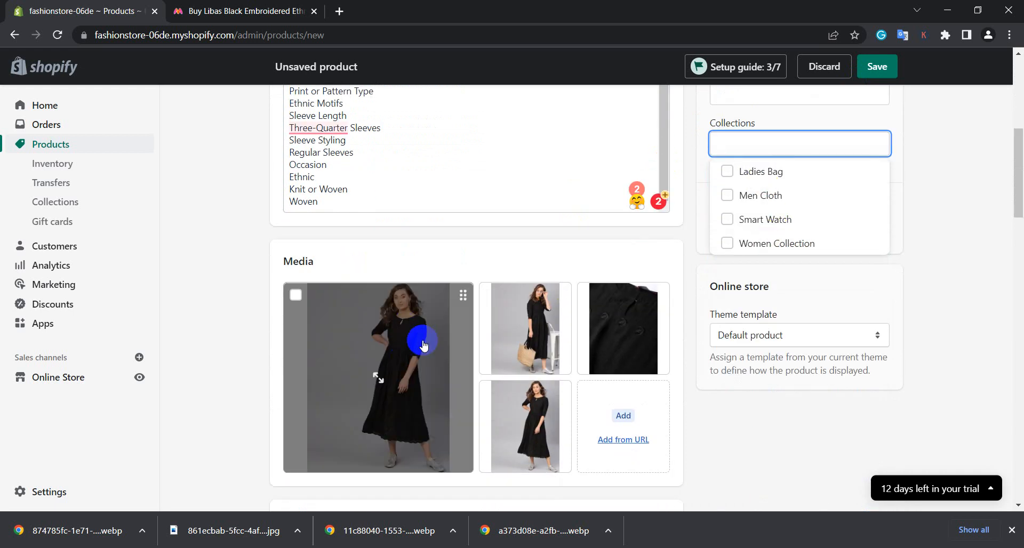
pyautogui.scroll(2, 21, 229)
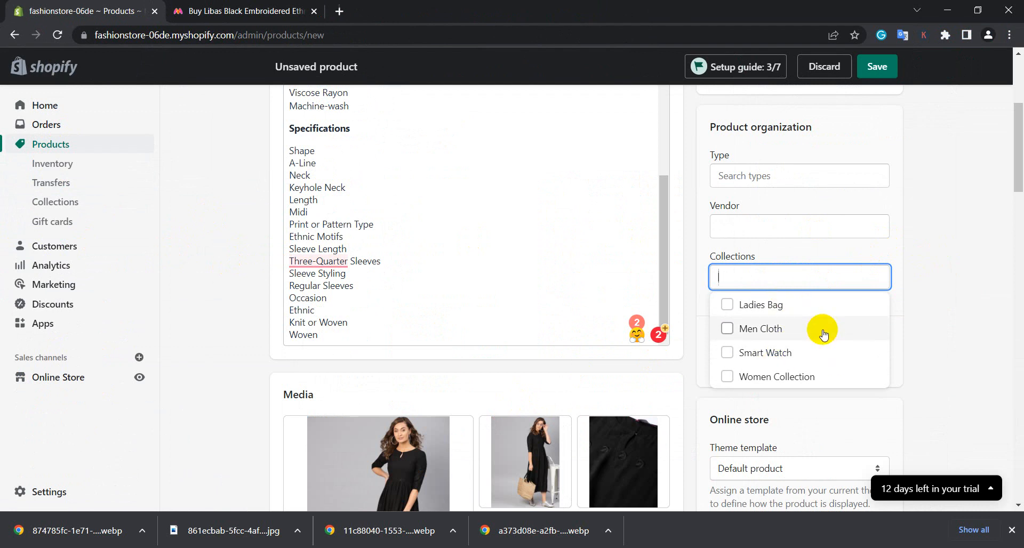
pyautogui.click(728, 377)
pyautogui.scroll(-3, 757, 325)
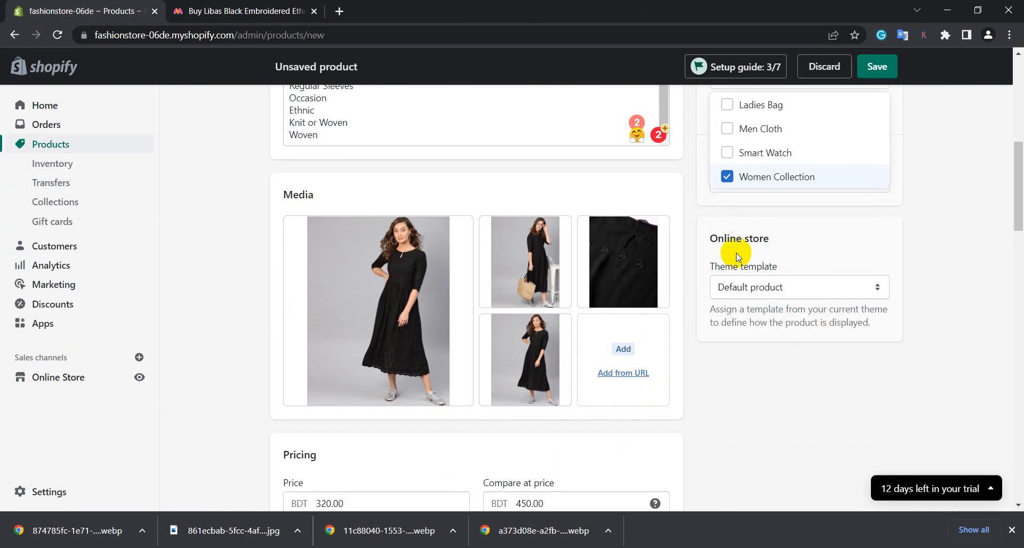
pyautogui.click(888, 81)
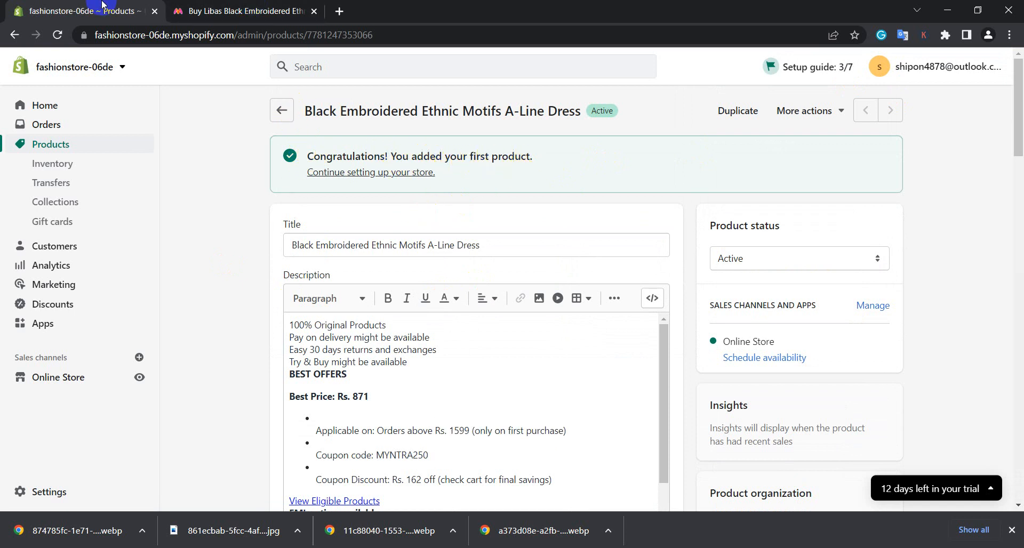
# Step: Open the online store in a new browser tab and check the dress's listing among the featured products
pyautogui.rightClick(141, 380)
pyautogui.click(197, 389)
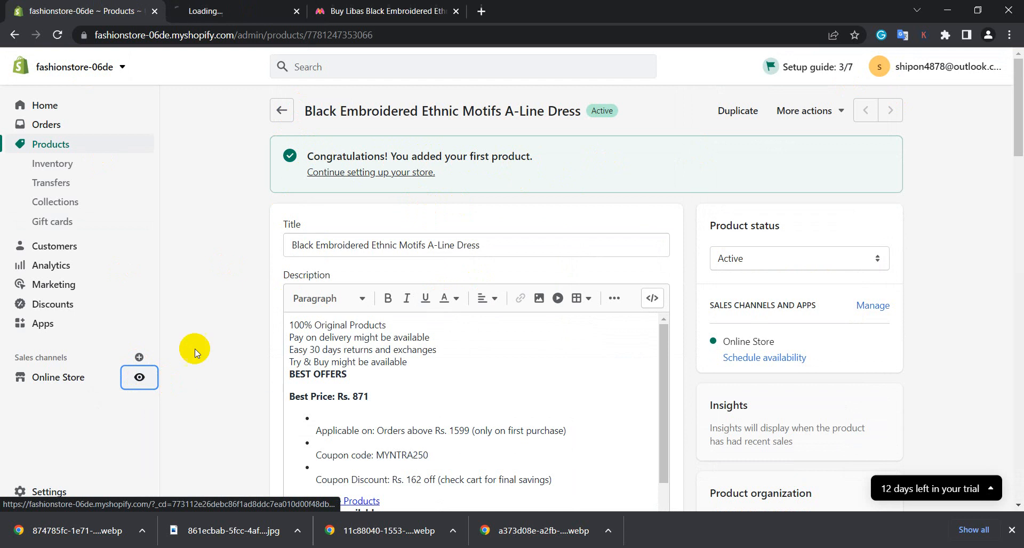
pyautogui.click(251, 11)
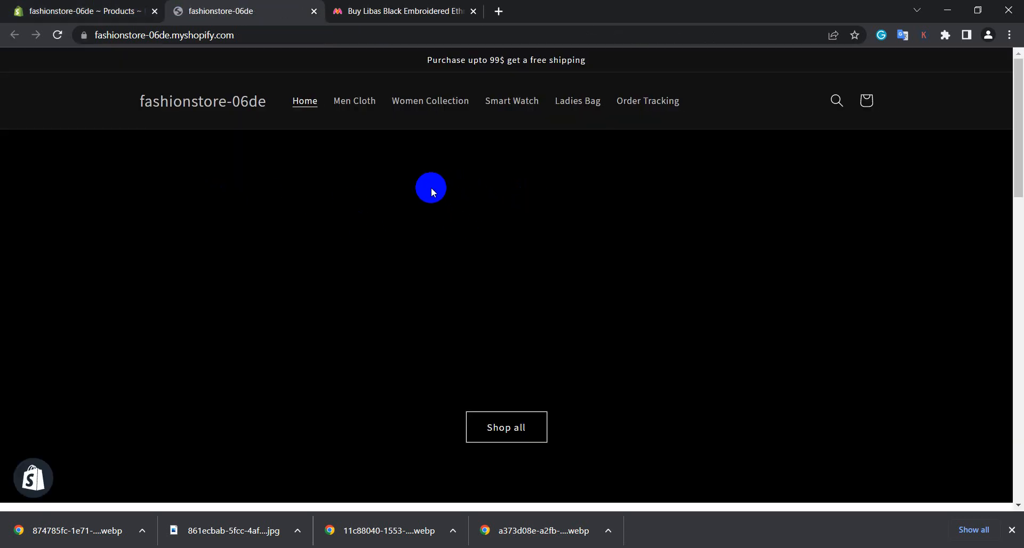
pyautogui.scroll(-6, 394, 200)
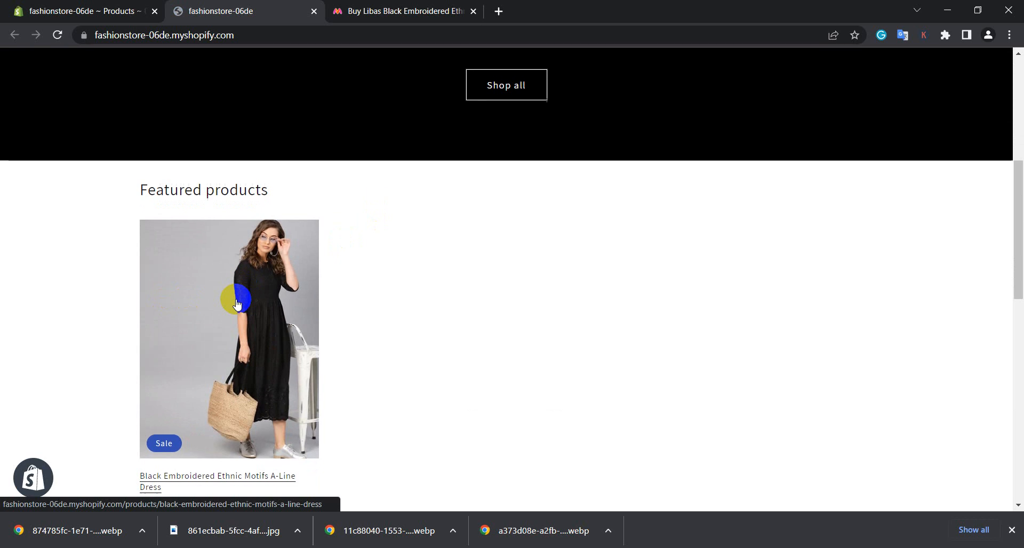
pyautogui.scroll(-1, 238, 304)
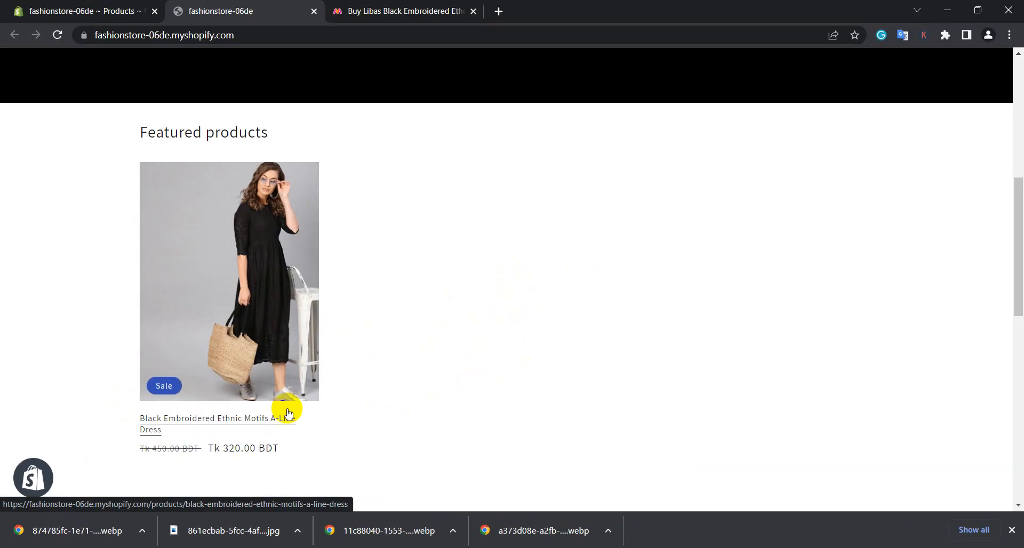
pyautogui.scroll(8, 299, 272)
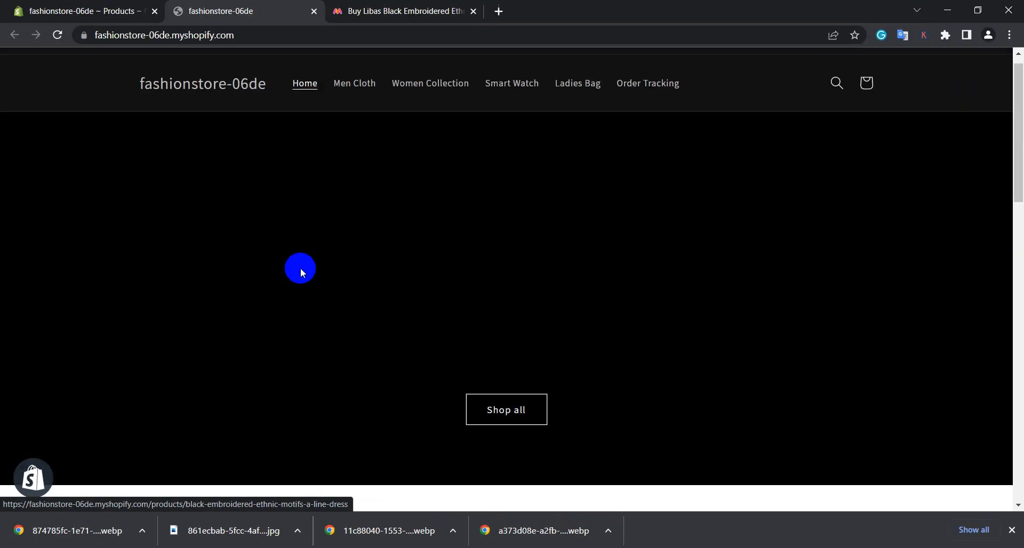
# Step: Open the dress from the store's Women Collection page and review its price, images and description
pyautogui.click(452, 102)
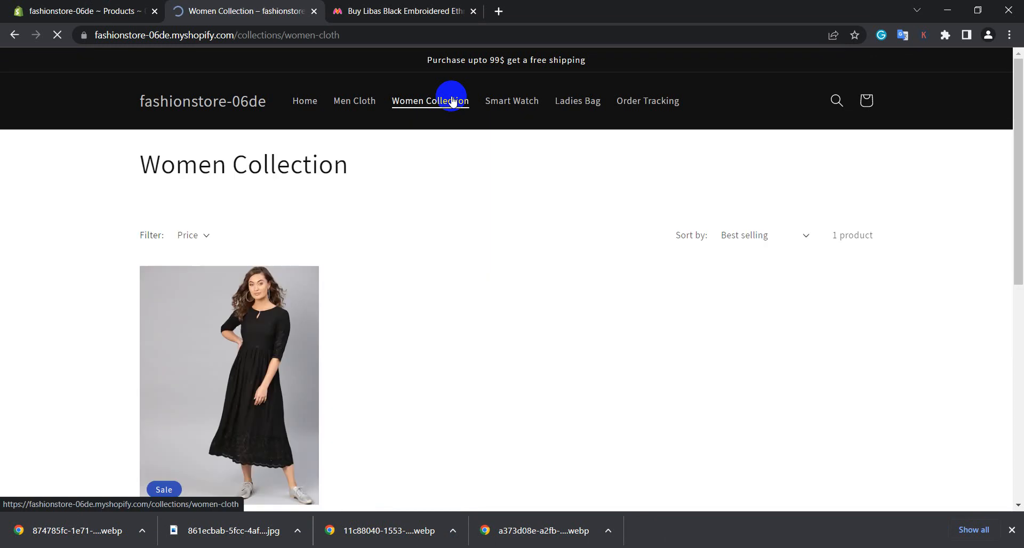
pyautogui.scroll(-2, 420, 230)
pyautogui.click(229, 290)
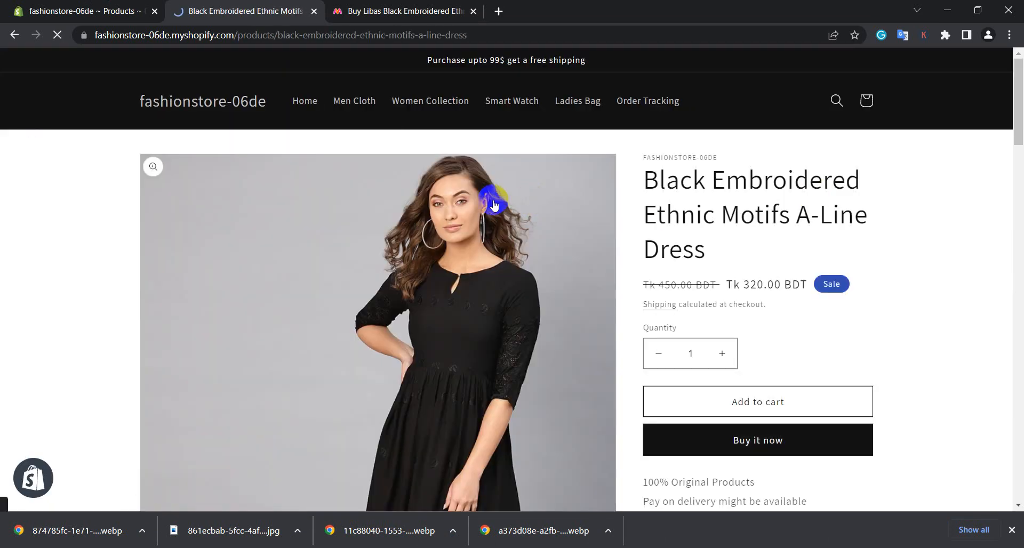
pyautogui.moveTo(648, 284); pyautogui.dragTo(800, 282)
pyautogui.click(795, 304)
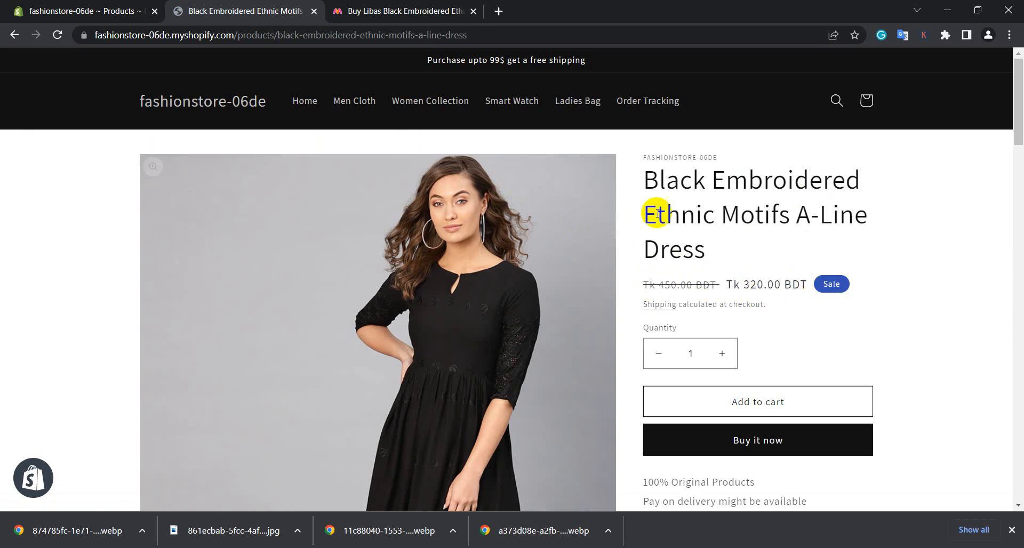
pyautogui.scroll(-6, 693, 208)
pyautogui.scroll(-9, 661, 196)
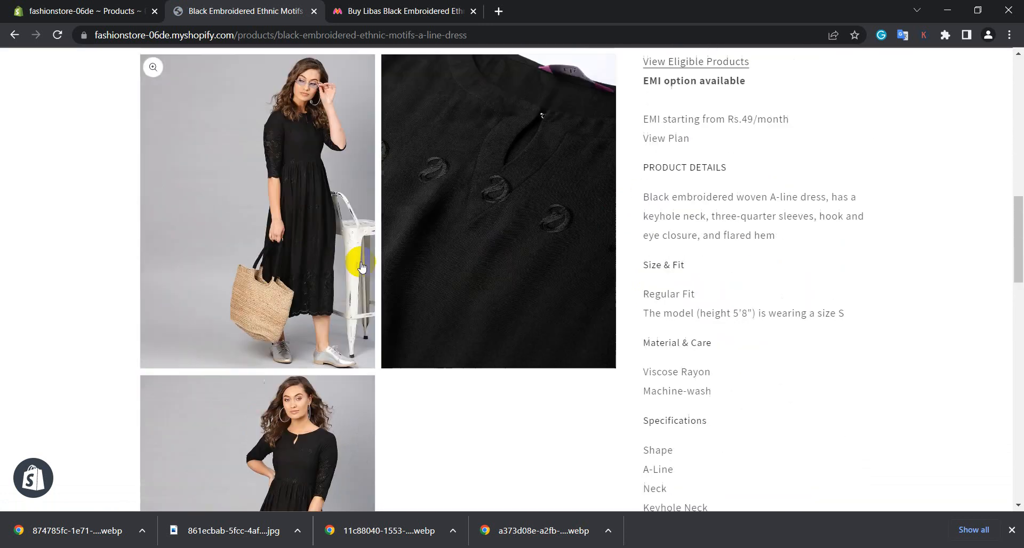
pyautogui.scroll(-12, 685, 137)
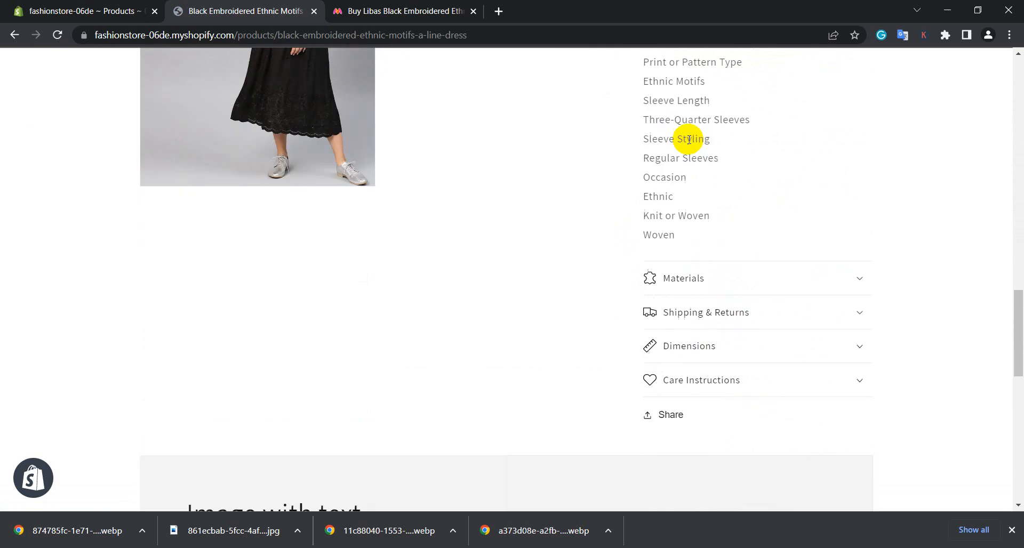
pyautogui.scroll(20, 525, 208)
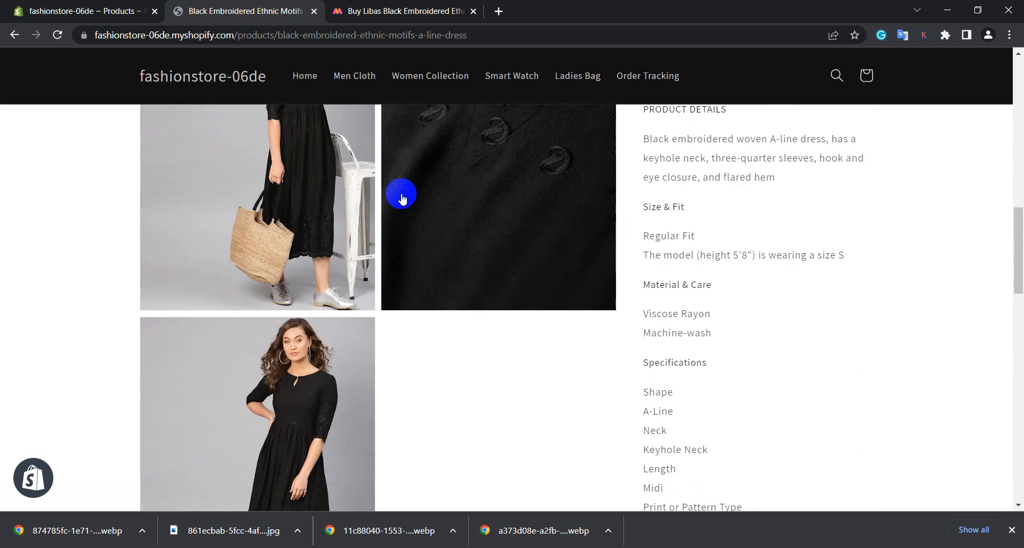